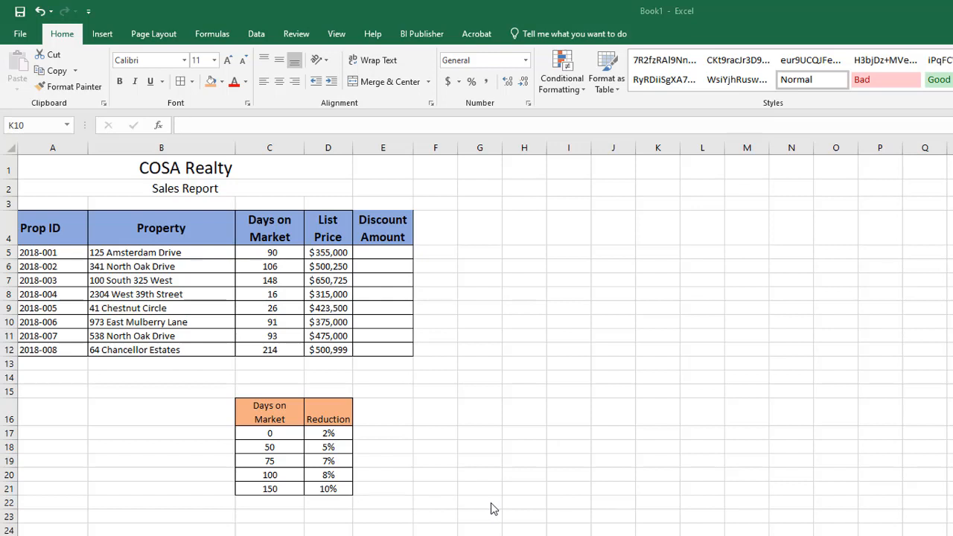
Select cell E5, the first empty cell of the Discount Amount column.
click(381, 253)
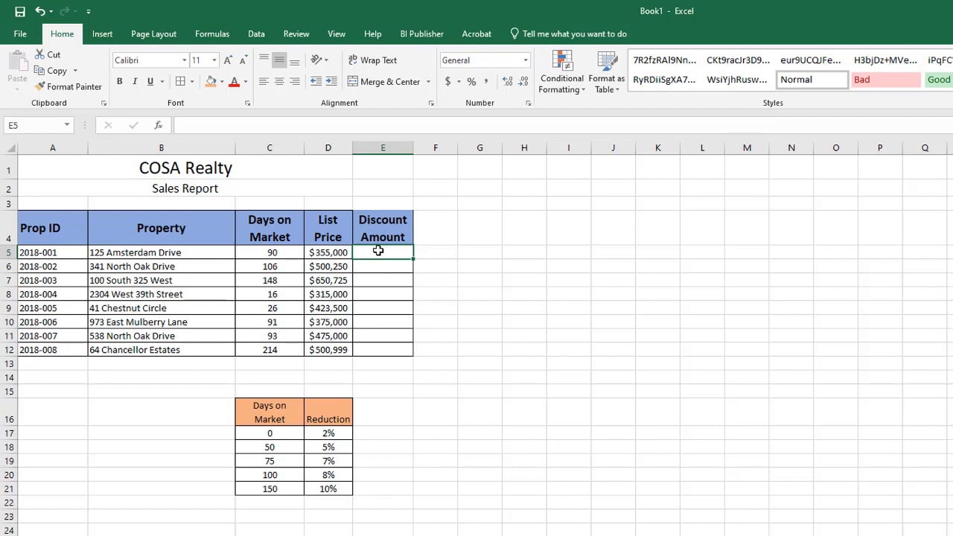
click(212, 34)
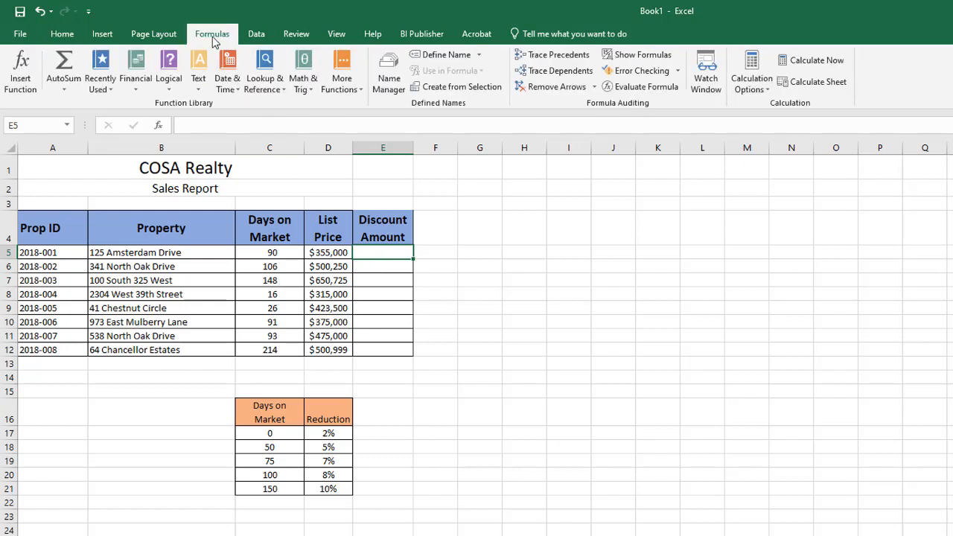
click(277, 82)
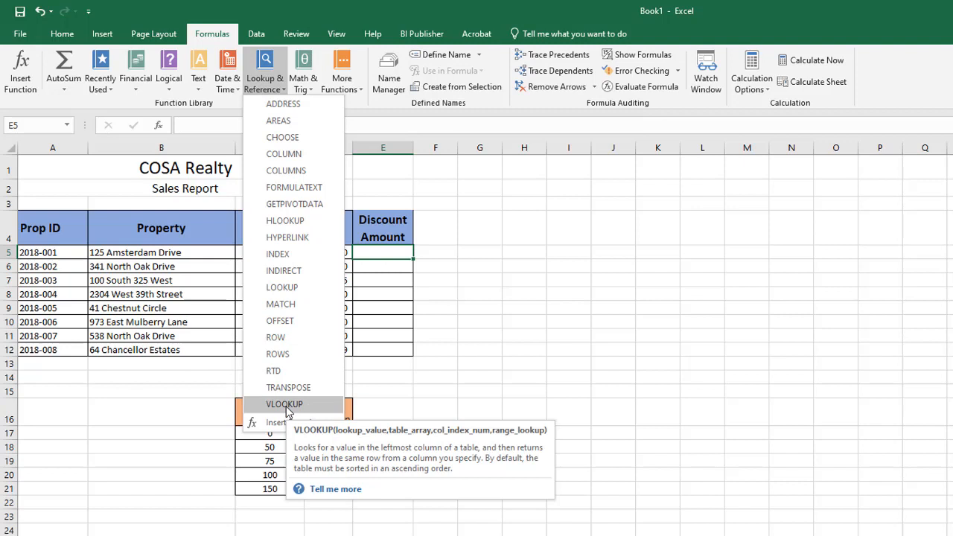
click(735, 364)
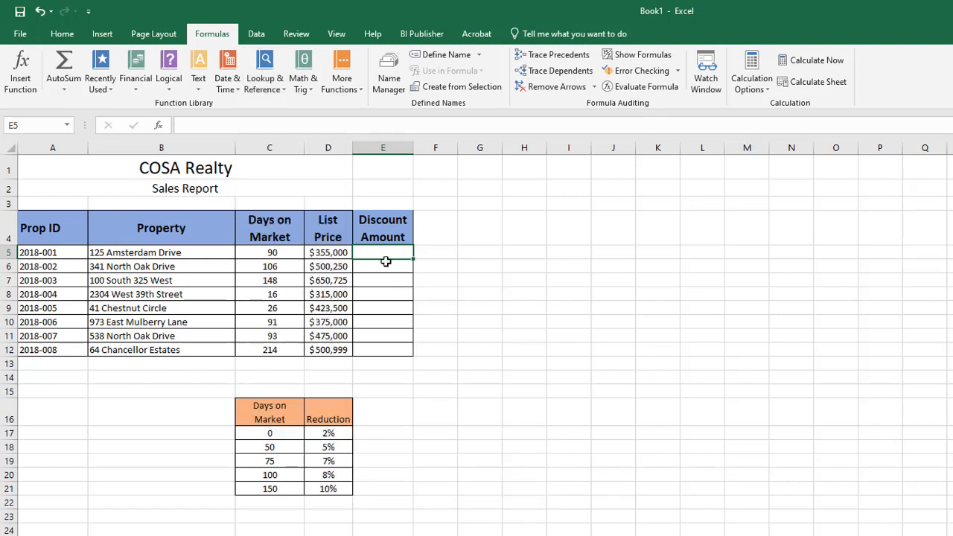
Start a VLOOKUP formula in cell E5 and open its Function Arguments dialog, placed clear of the report table.
click(205, 125)
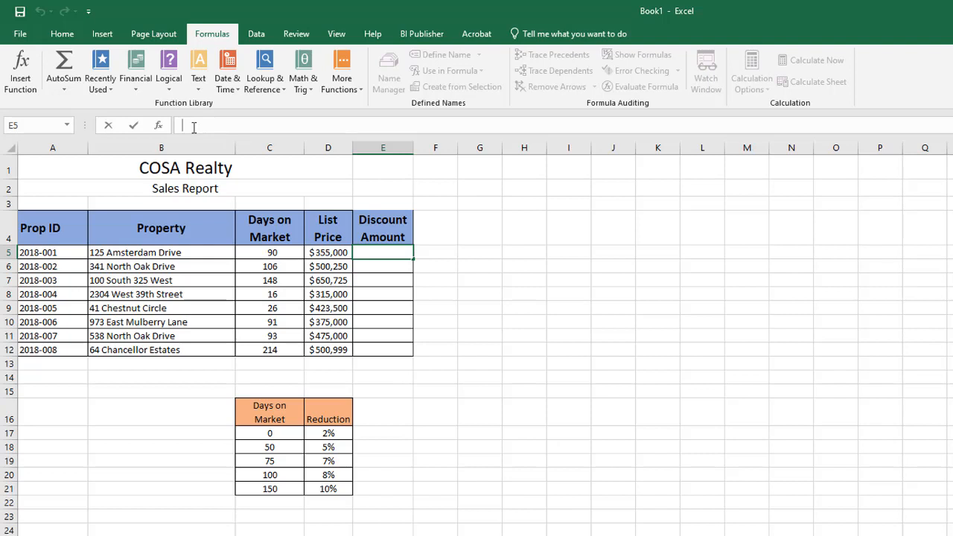
text(=vlook)
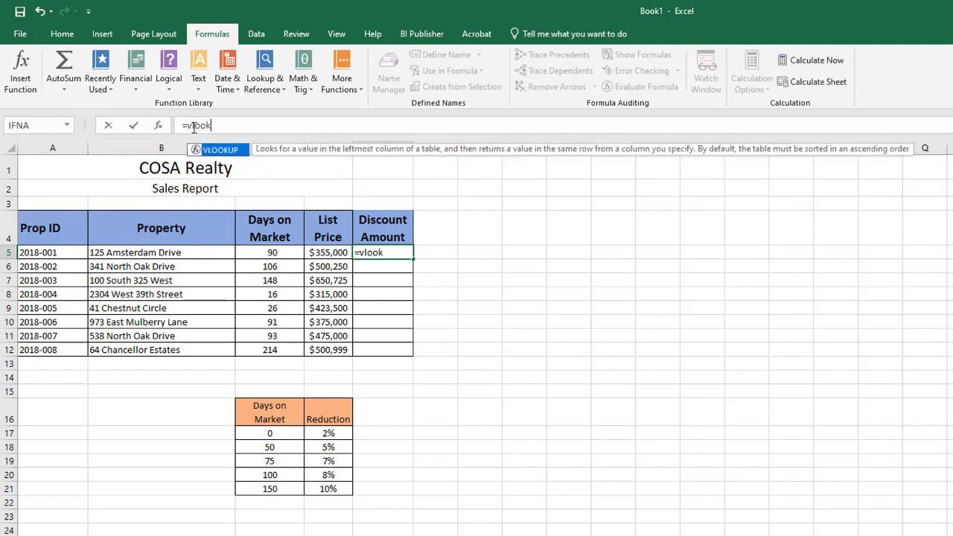
text(()
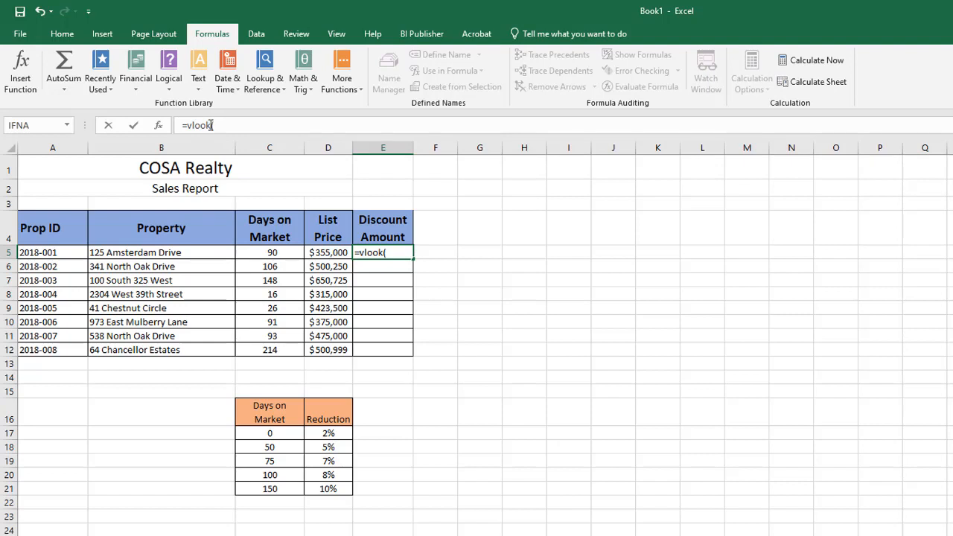
text(up)
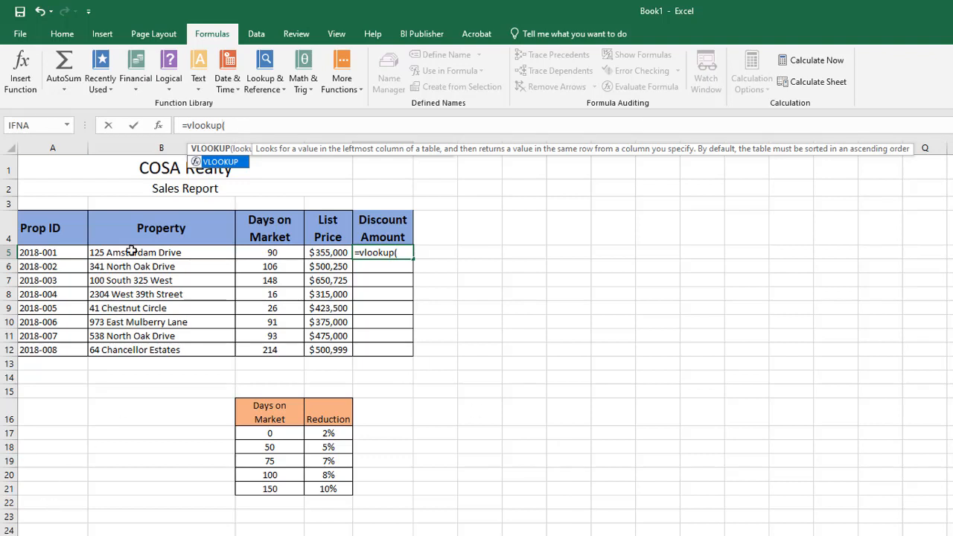
click(160, 125)
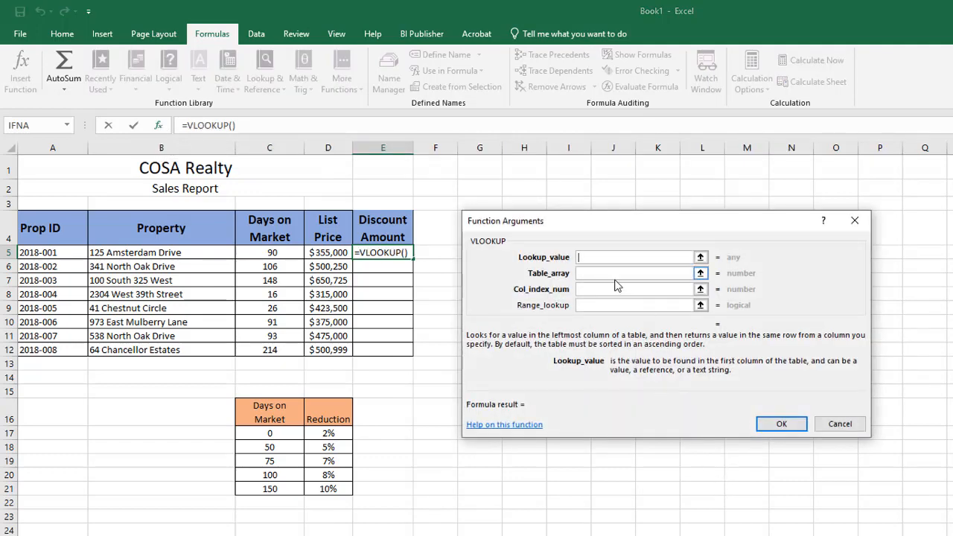
drag(662, 222, 630, 263)
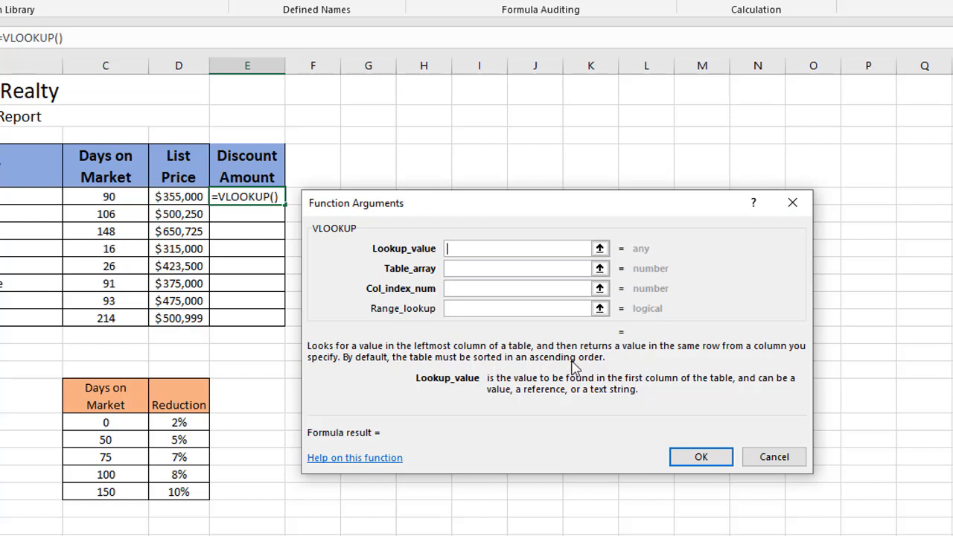
Review the descriptions of the Lookup_value, Table_array, Col_index_num and Range_lookup arguments.
click(466, 249)
click(455, 269)
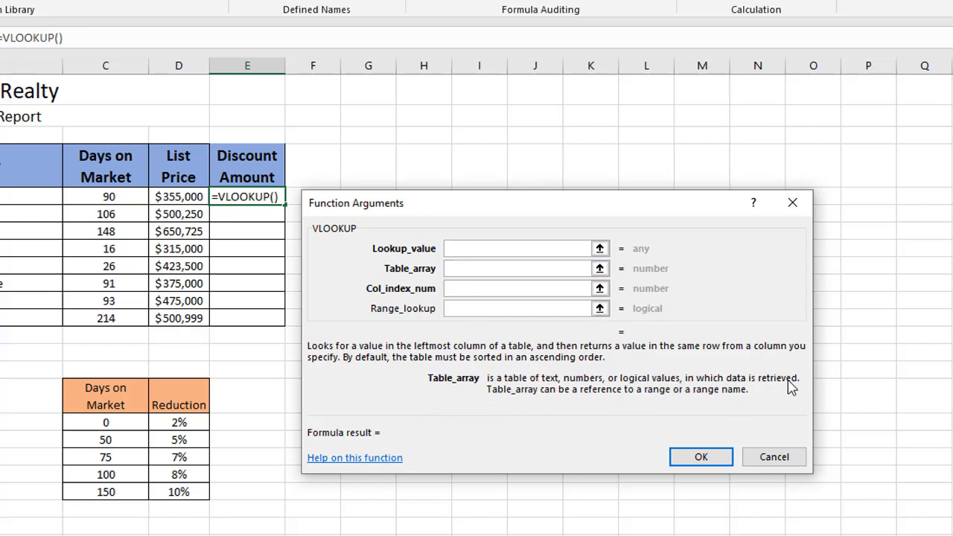
click(464, 288)
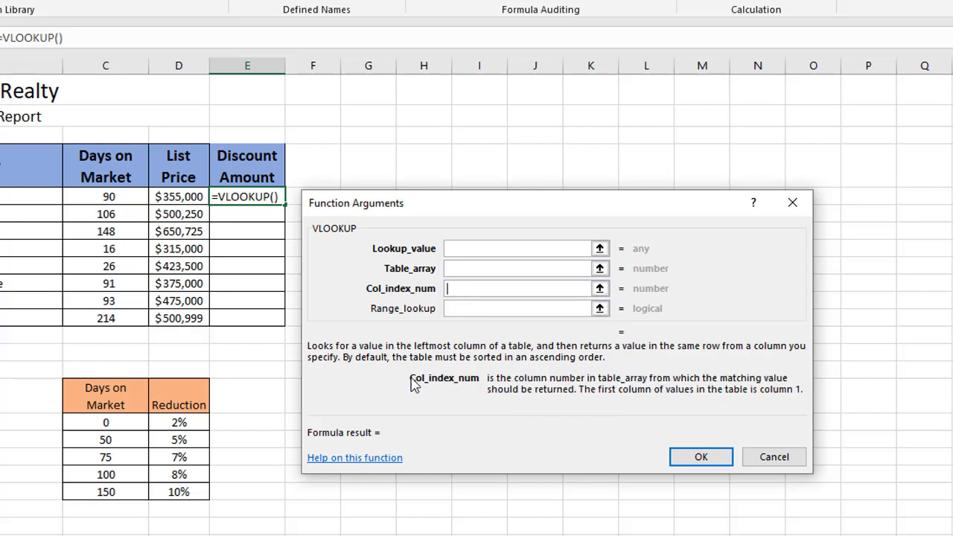
click(452, 309)
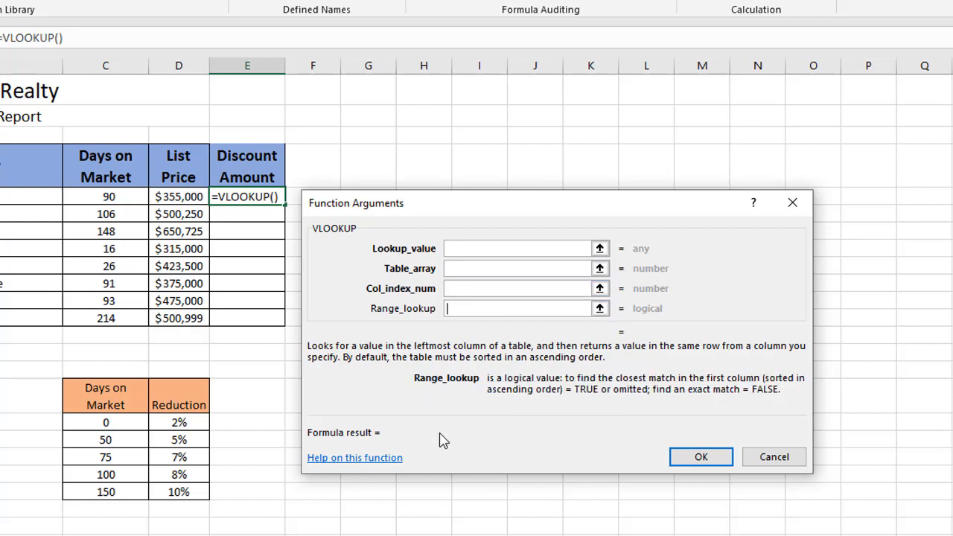
Set the VLOOKUP lookup value to C5 and the table array to the reduction table range C17:D21.
click(456, 248)
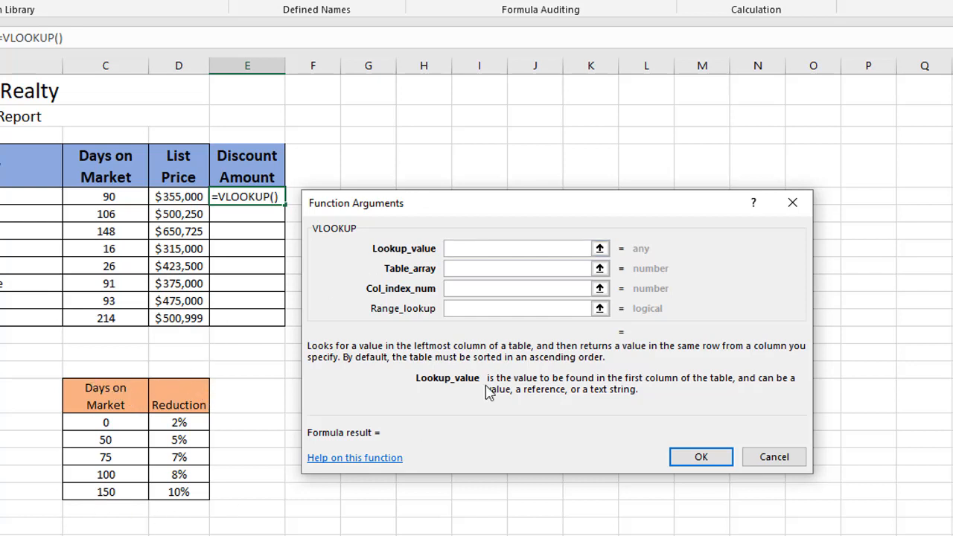
click(109, 198)
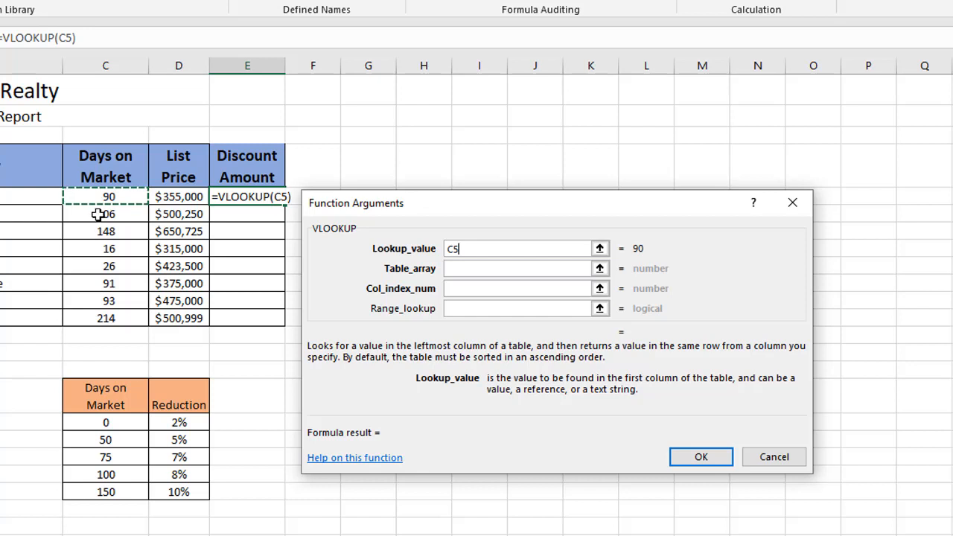
click(468, 270)
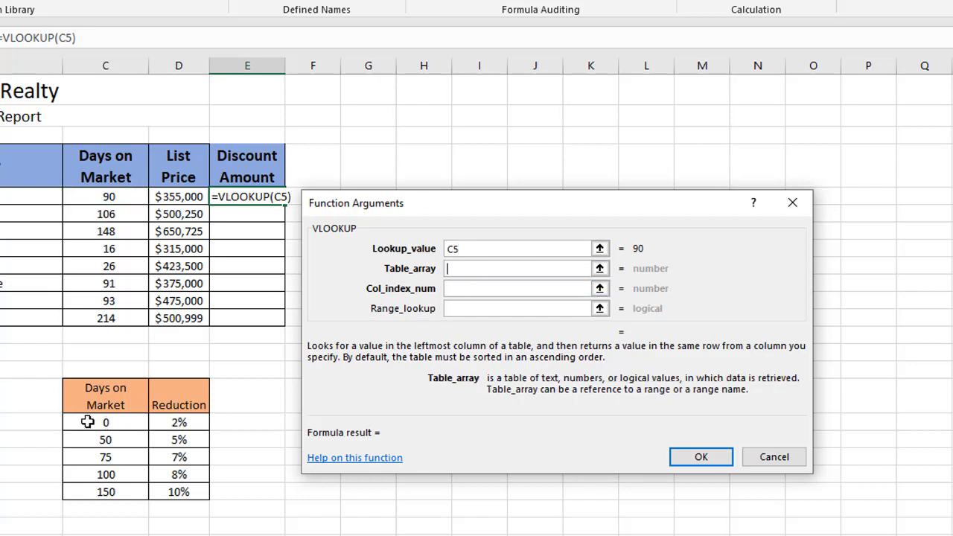
drag(87, 422, 186, 496)
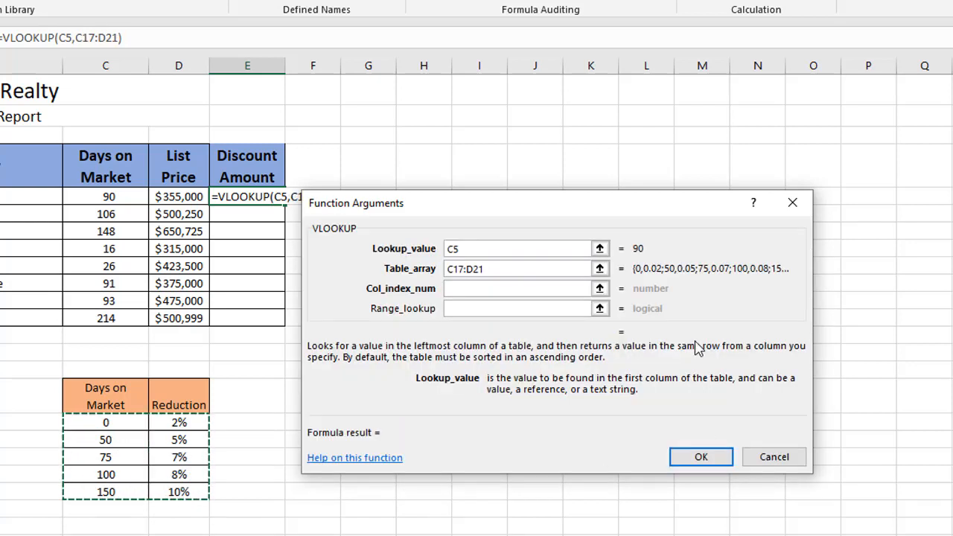
Make both ends of the table array reference absolute, as $C$17:$D$21.
click(453, 273)
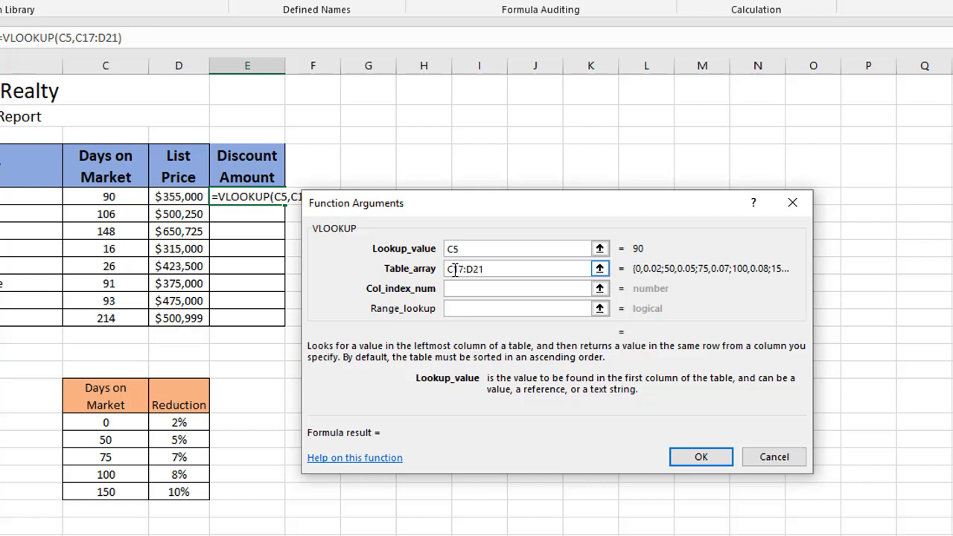
click(464, 288)
key(F4)
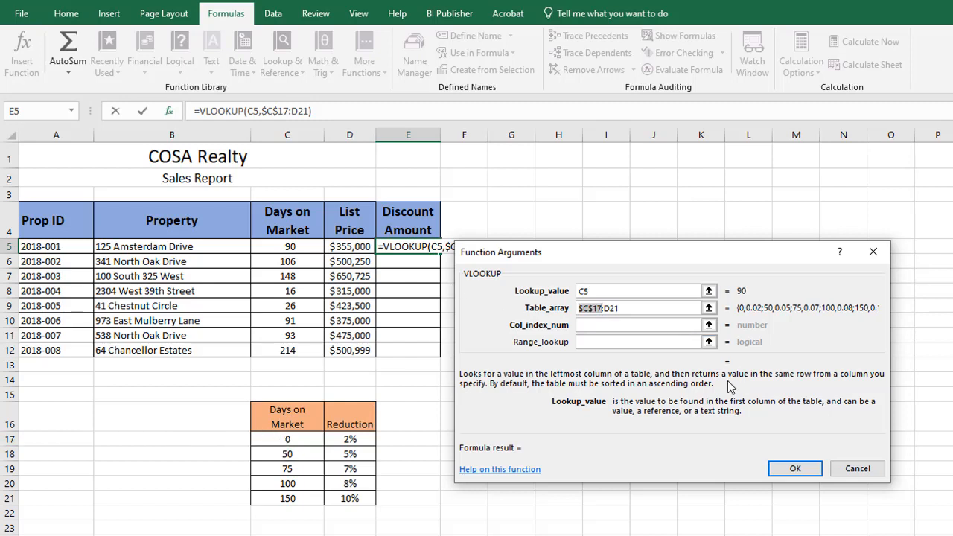
click(610, 308)
key(F4)
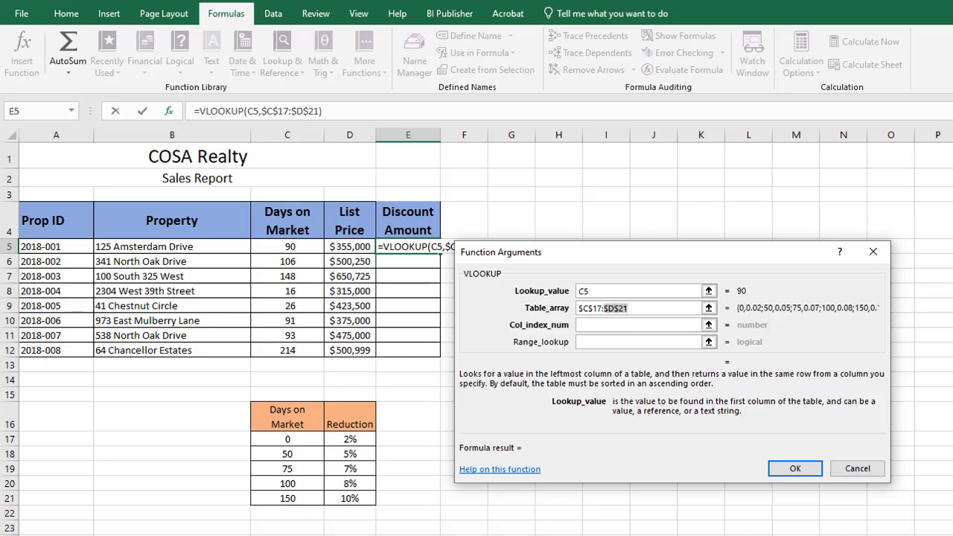
Set the column index number to 2 with the range lookup left empty, and copy the completed formula from E5 down through E12.
click(614, 325)
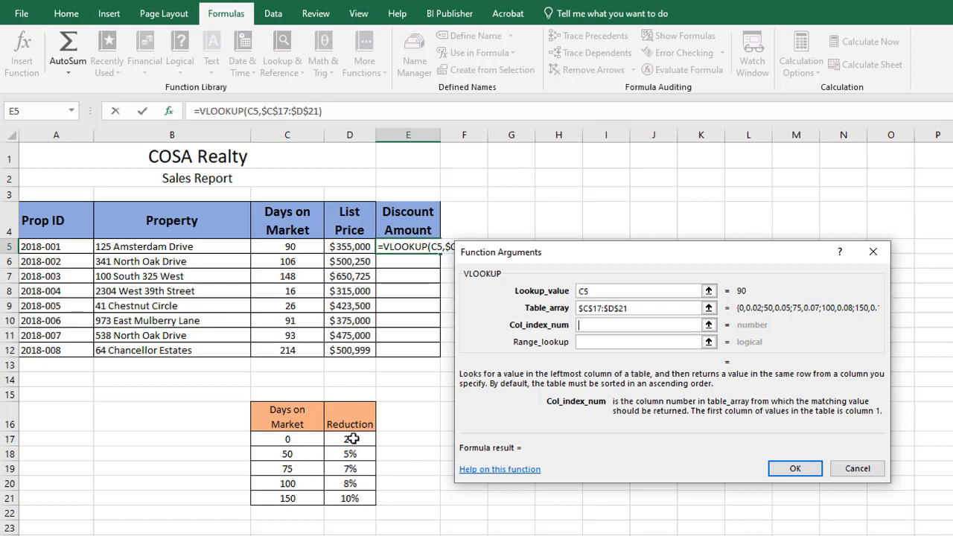
text(2)
click(599, 344)
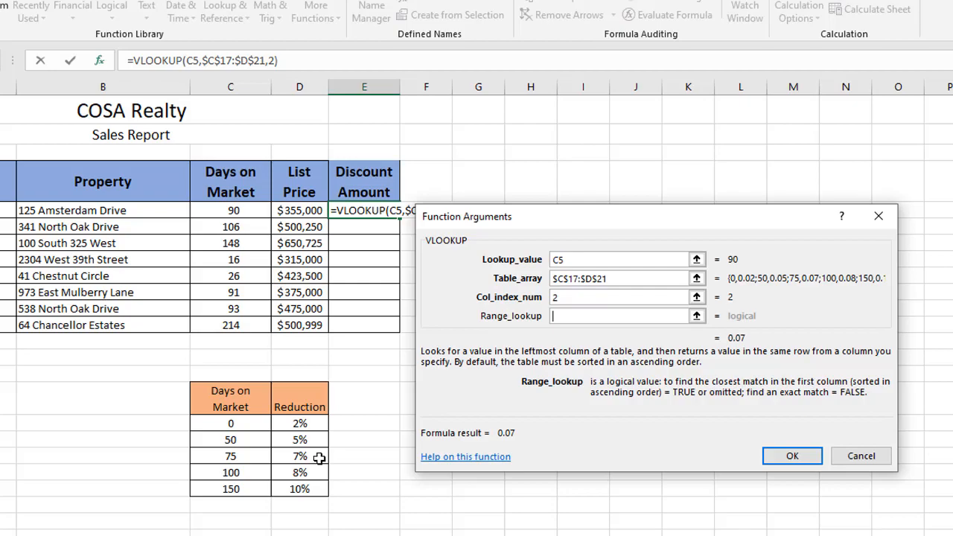
click(792, 456)
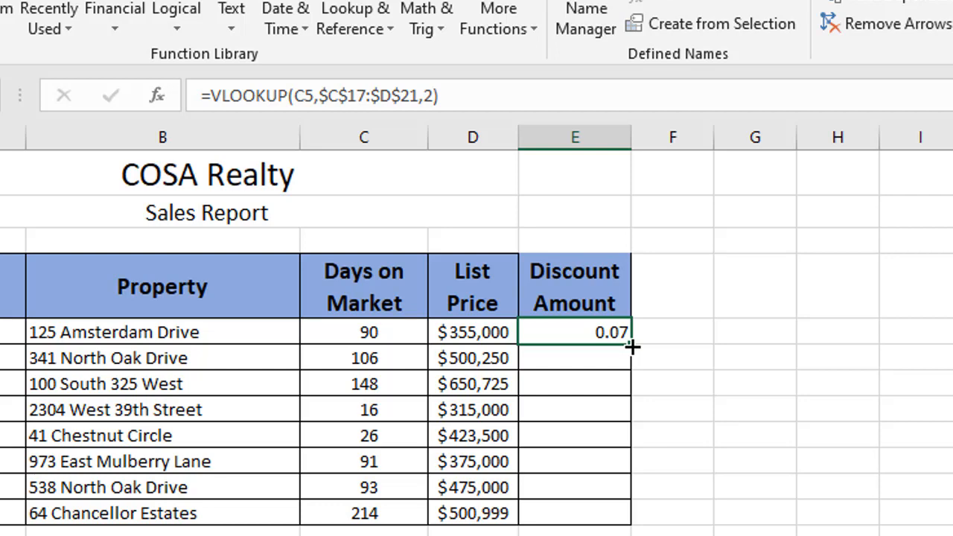
drag(631, 347, 628, 530)
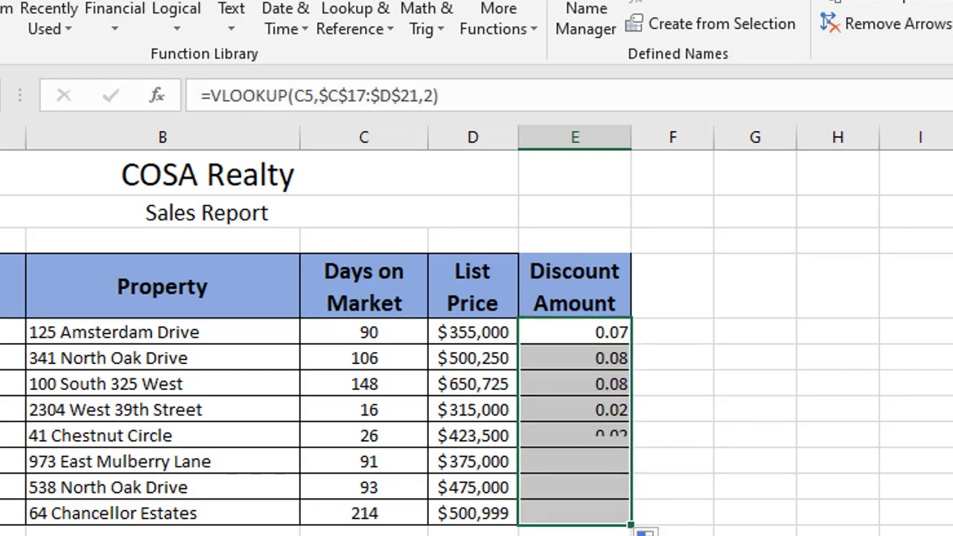
Compare the formulas in E5, E6 and E7 to examine how the lookup cell and the table reference behave when copied down.
click(575, 361)
click(571, 384)
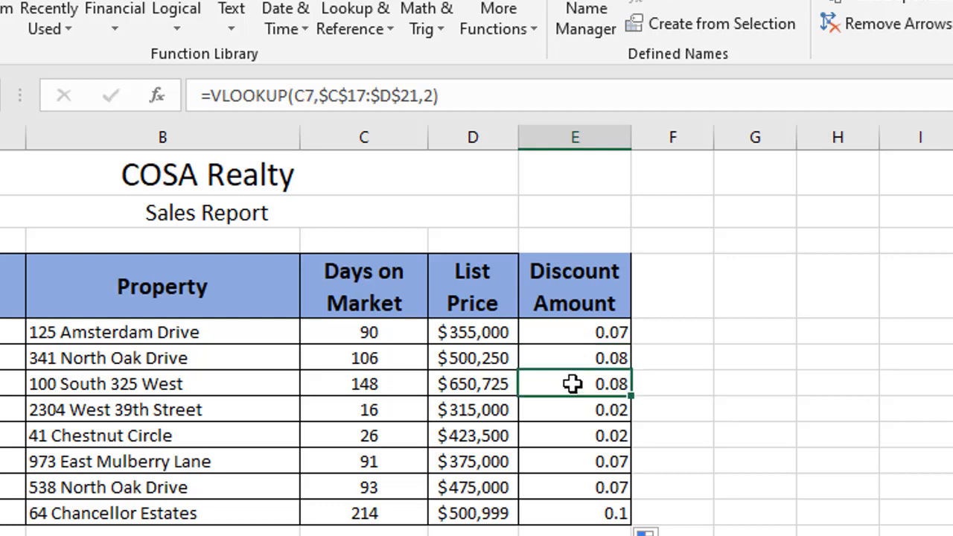
click(581, 330)
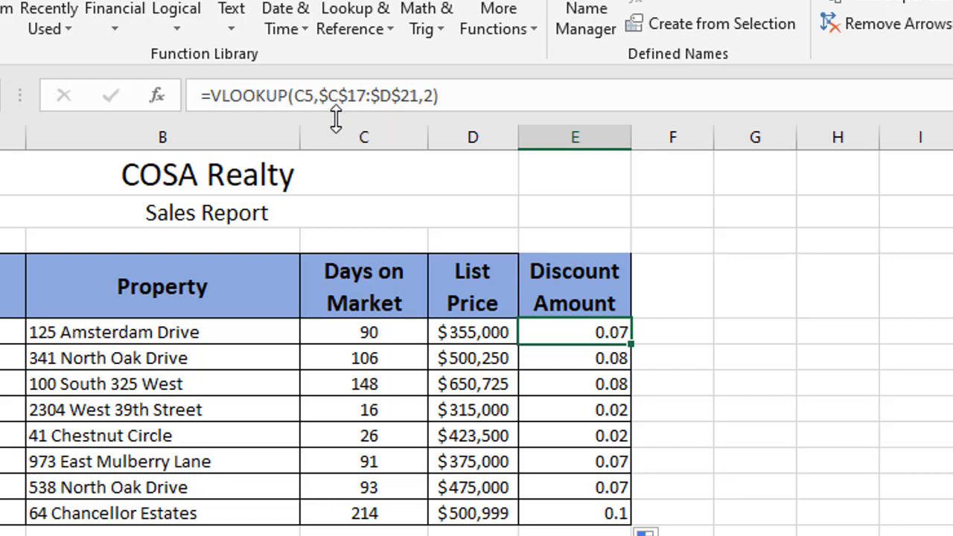
click(553, 360)
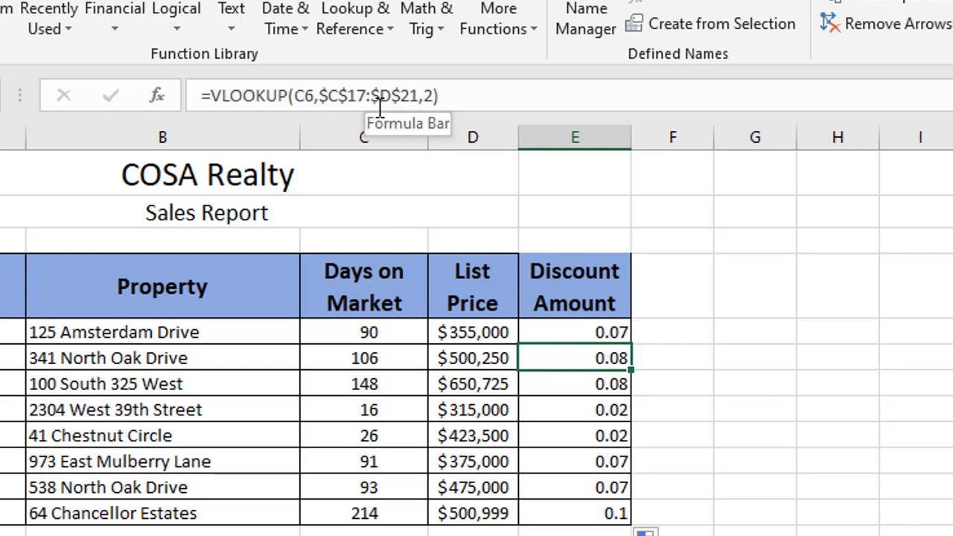
click(570, 393)
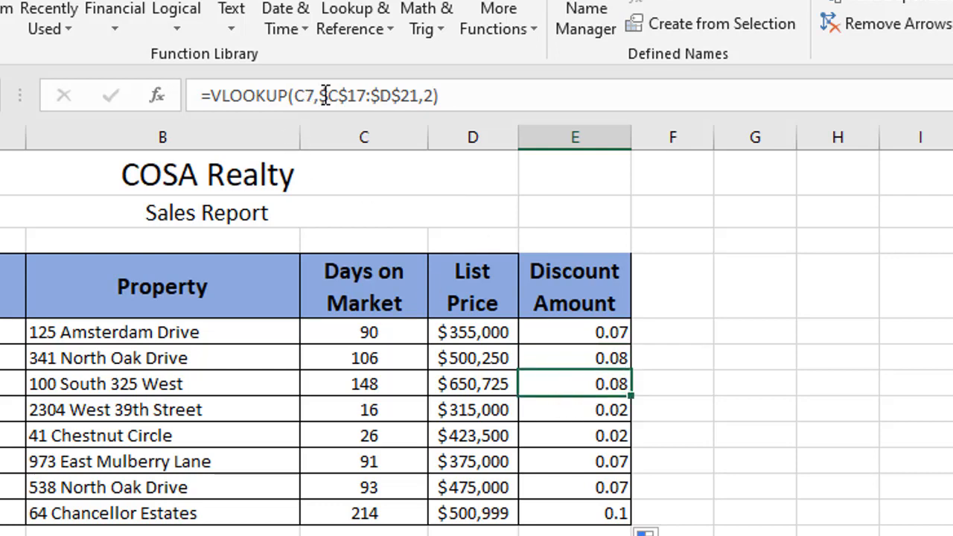
click(582, 336)
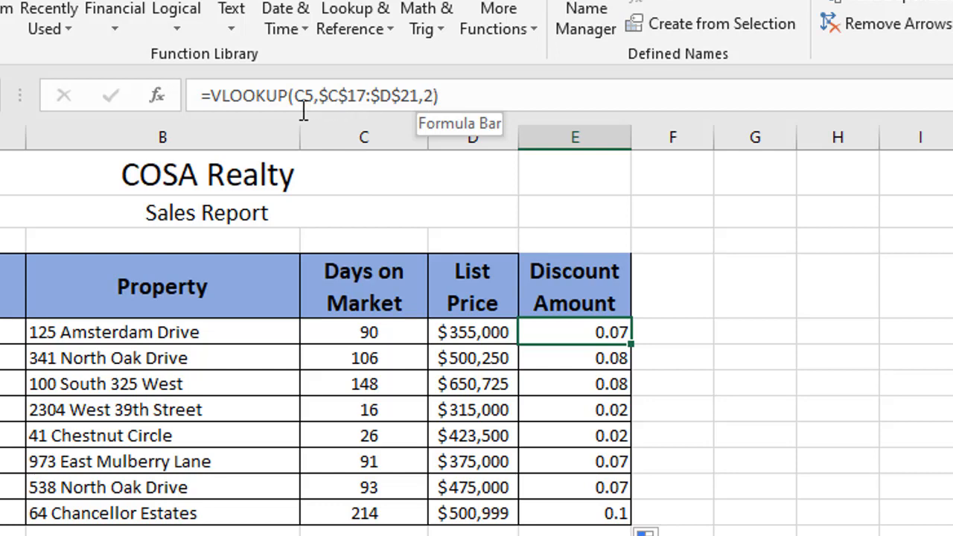
click(598, 359)
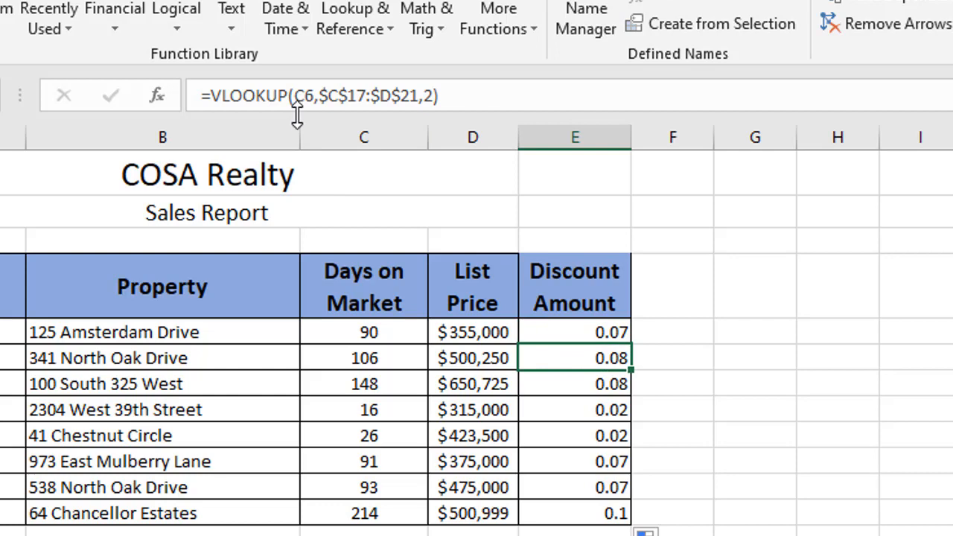
click(568, 392)
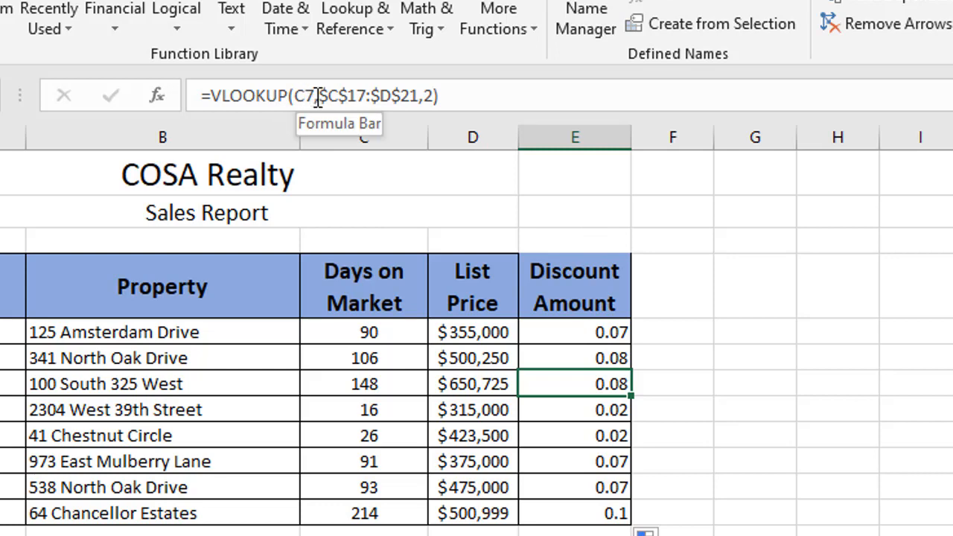
Copy the E5 formula across into F5 and compare the lookup references of the two formulas.
click(628, 339)
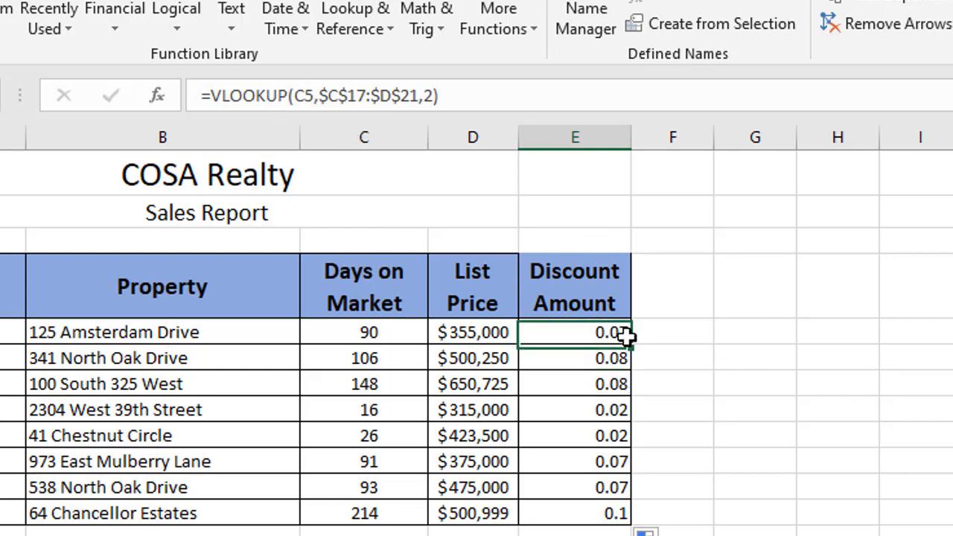
drag(684, 346, 725, 346)
click(949, 487)
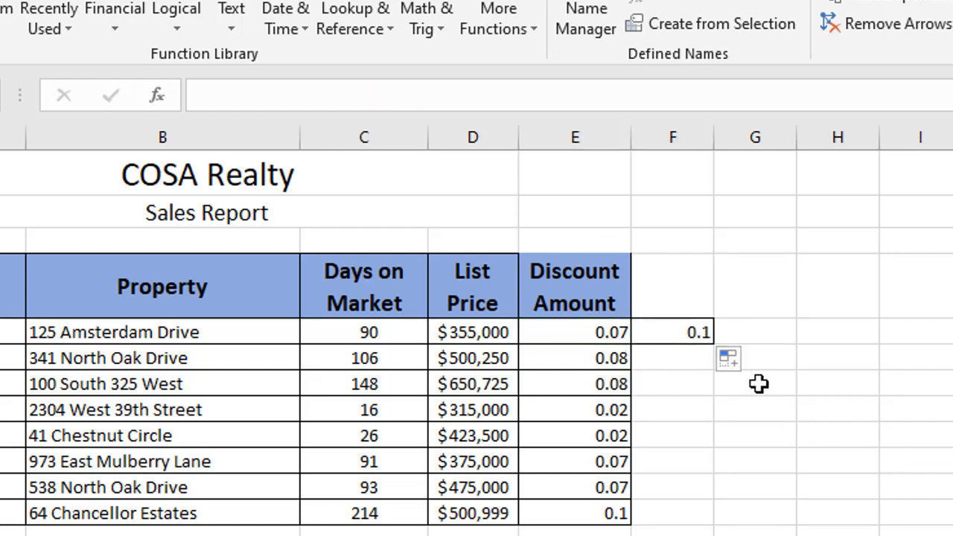
click(688, 331)
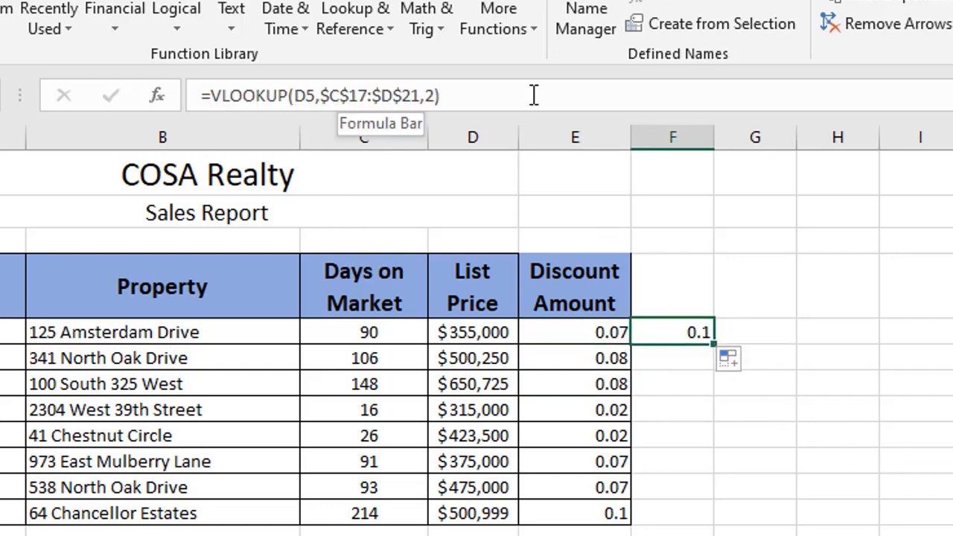
click(583, 338)
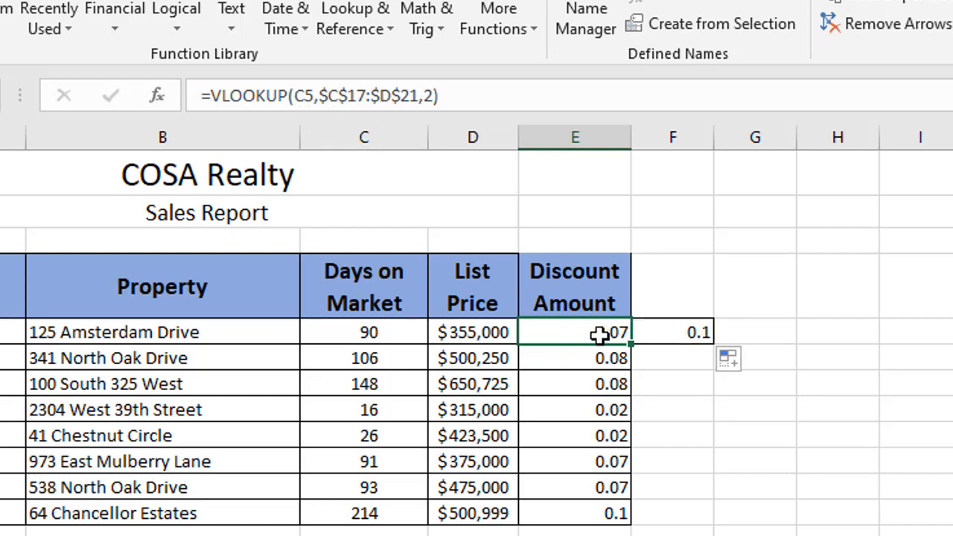
Delete the copied formula from F5, leaving the lookup formula in E5 in place.
click(674, 333)
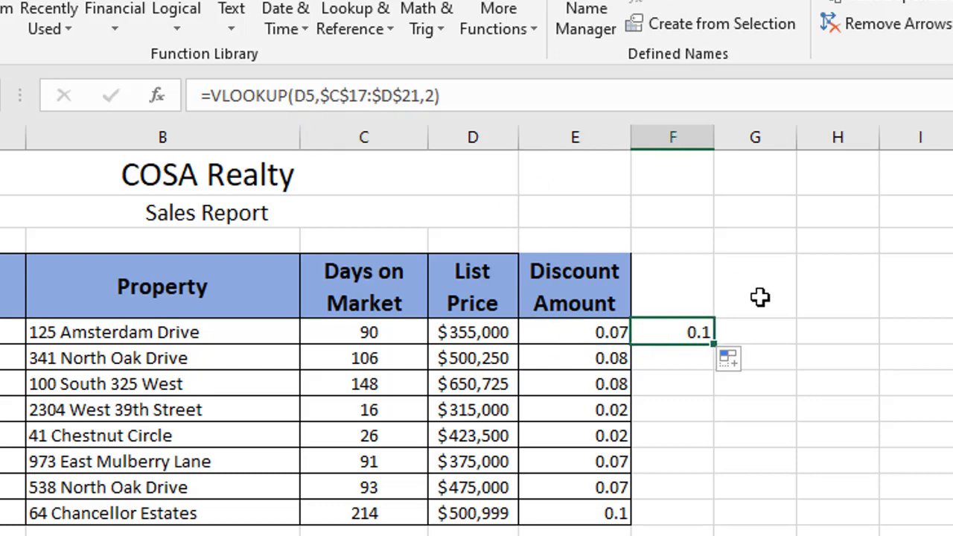
key(Delete)
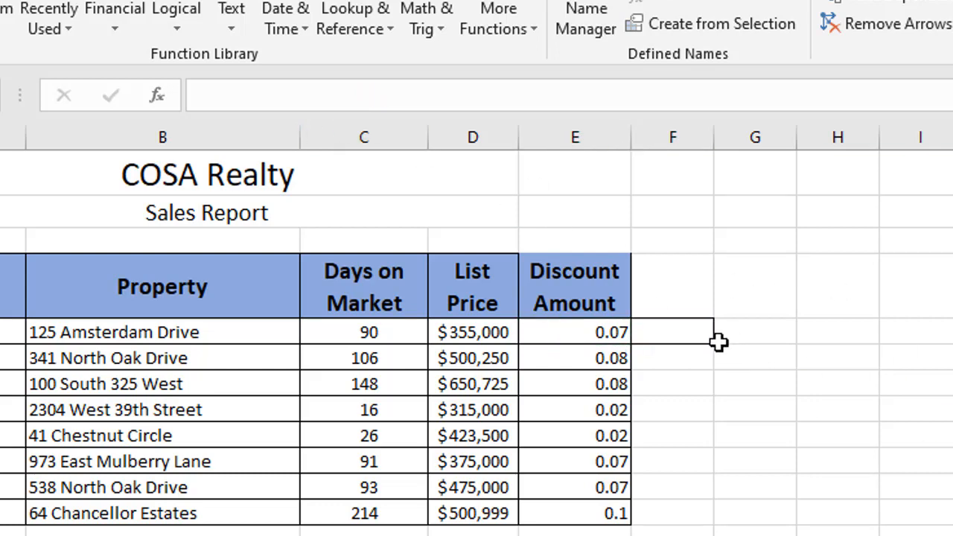
click(583, 334)
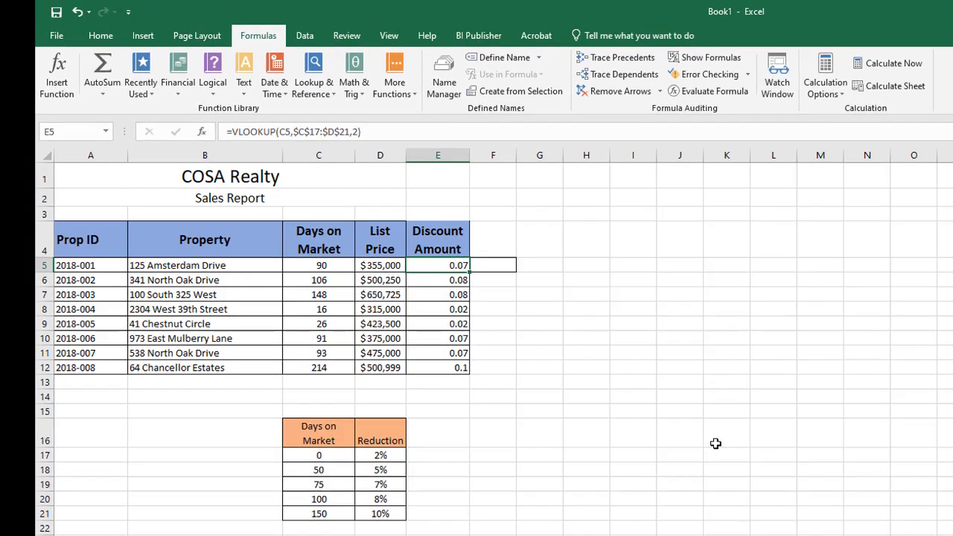
click(784, 378)
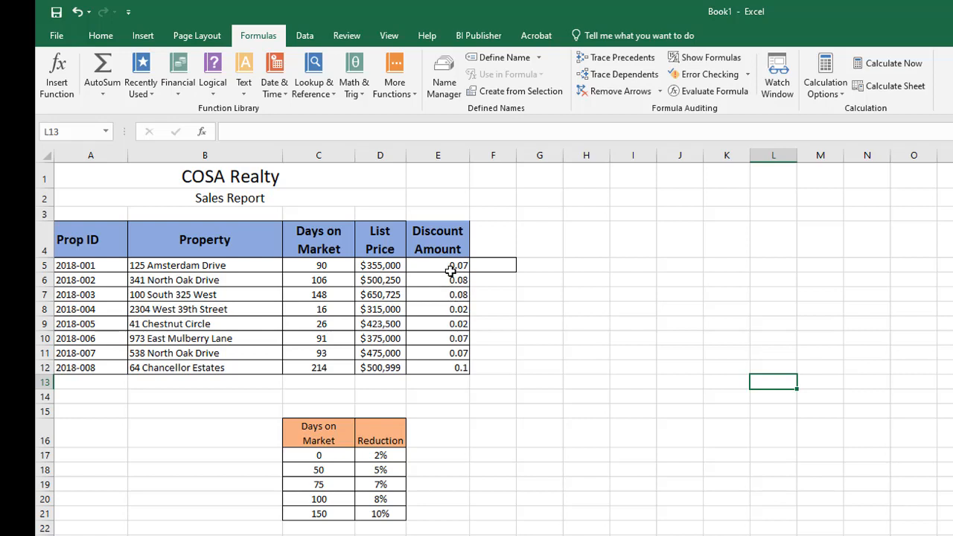
Format the Discount Amount values in E5:E12 as percentages, and undo that percent formatting.
click(142, 36)
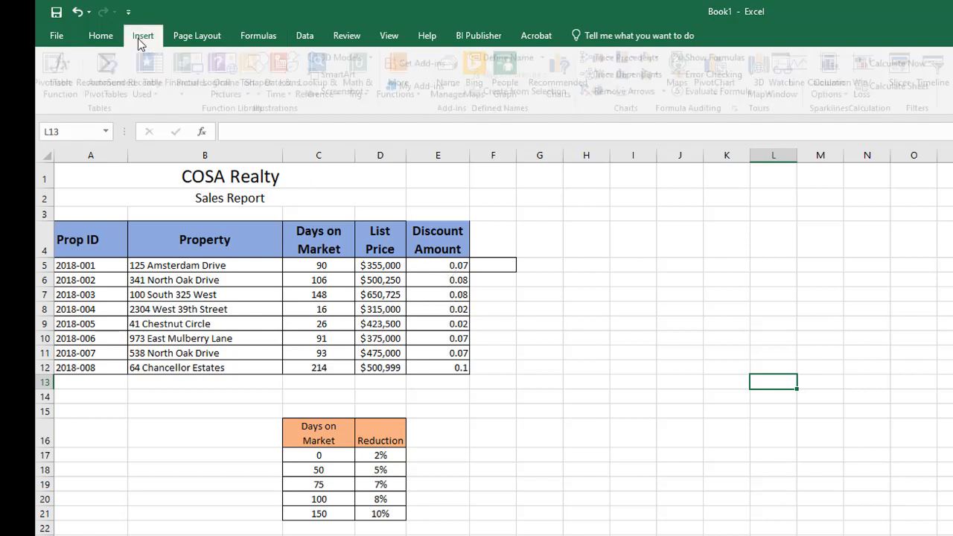
drag(436, 264, 440, 368)
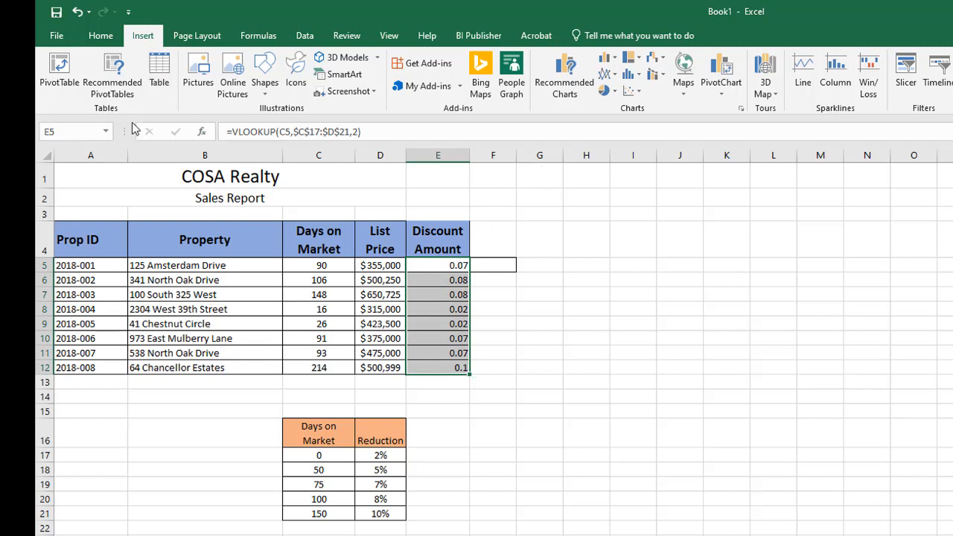
click(103, 35)
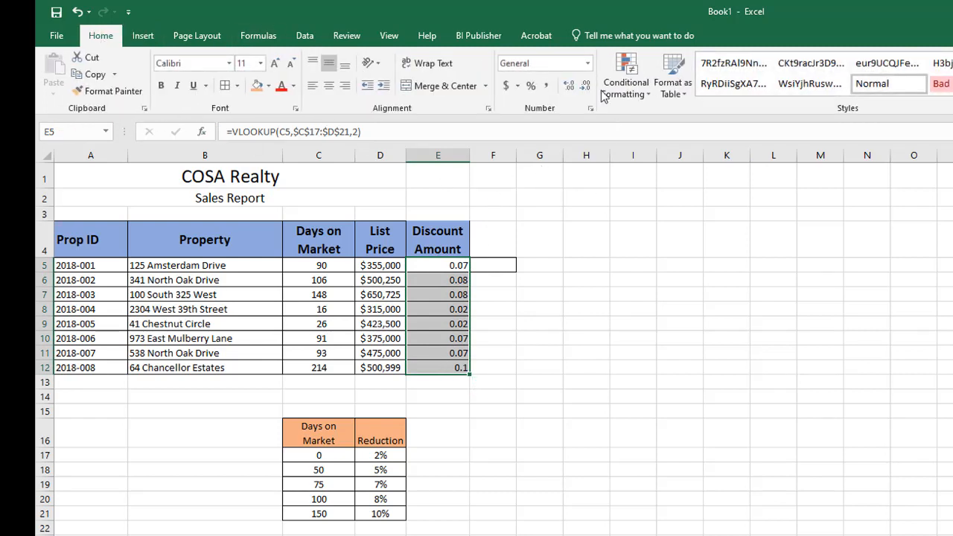
click(531, 88)
click(635, 338)
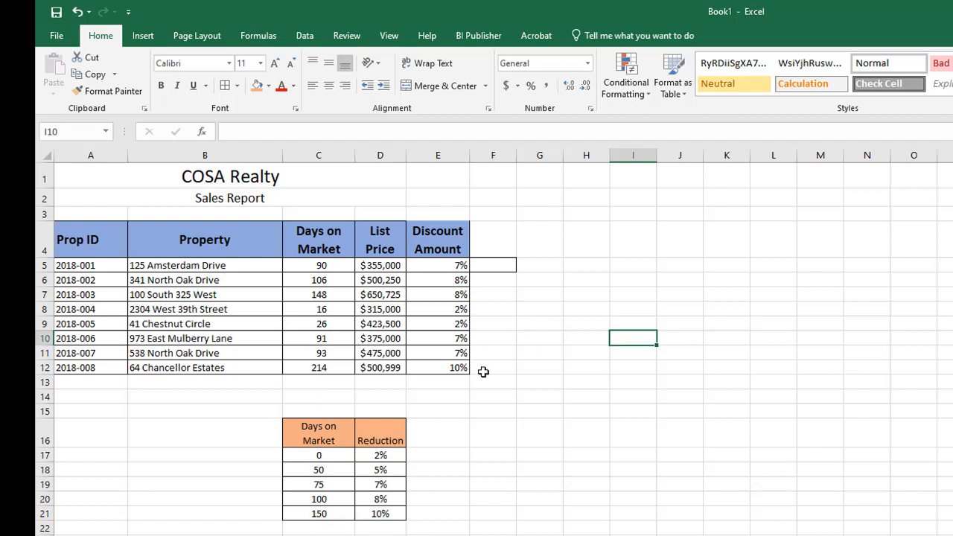
click(557, 454)
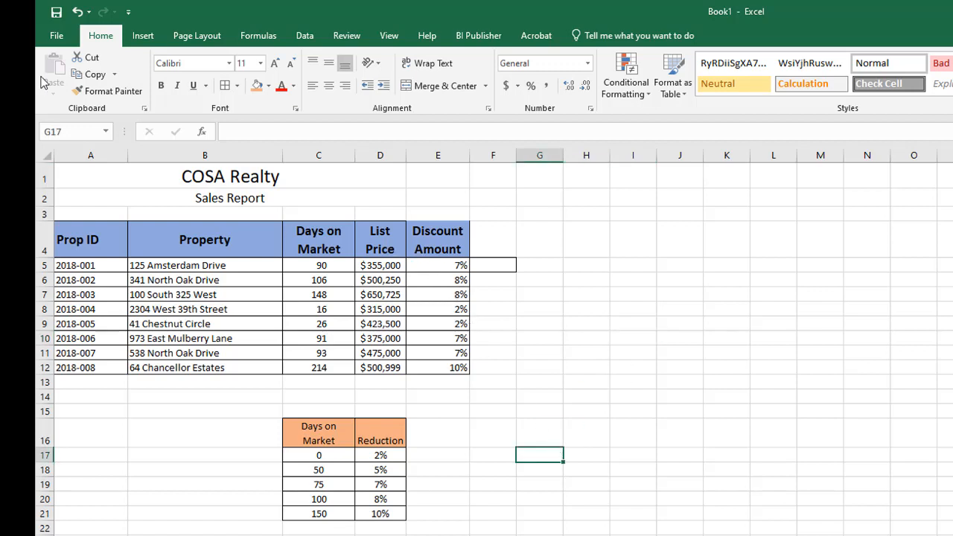
click(77, 11)
click(774, 301)
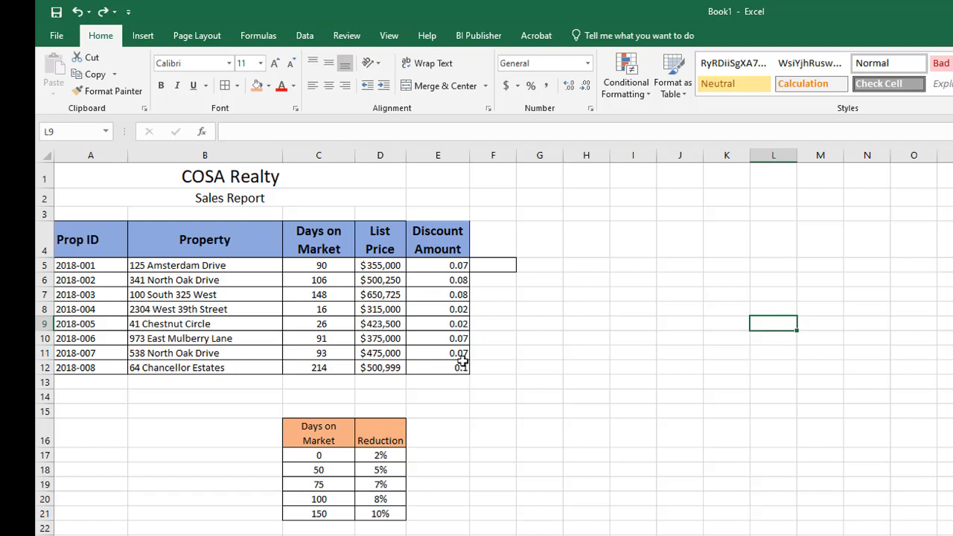
Extend the E5 formula to multiply the lookup result by the list price, as =VLOOKUP(C5,$C$17:$D$21,2)*D5.
click(452, 265)
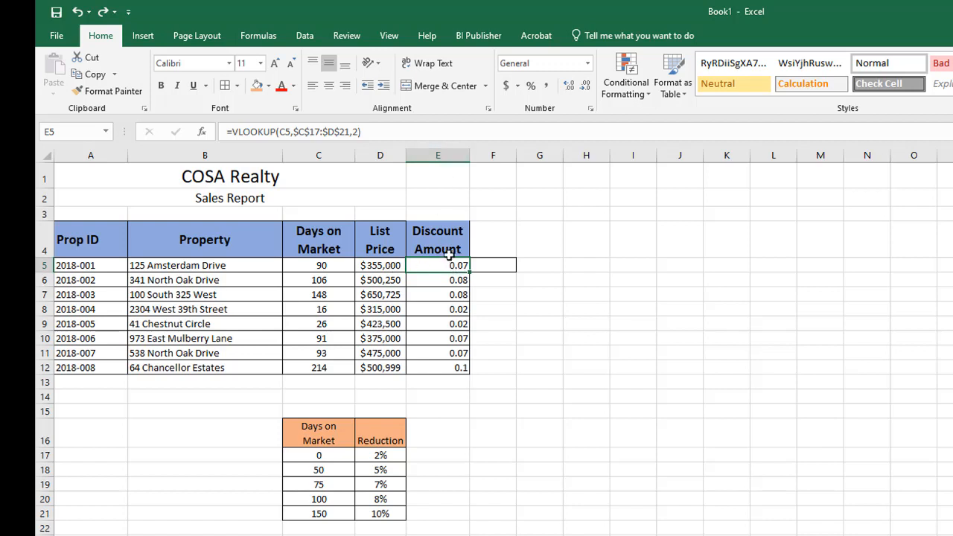
click(370, 134)
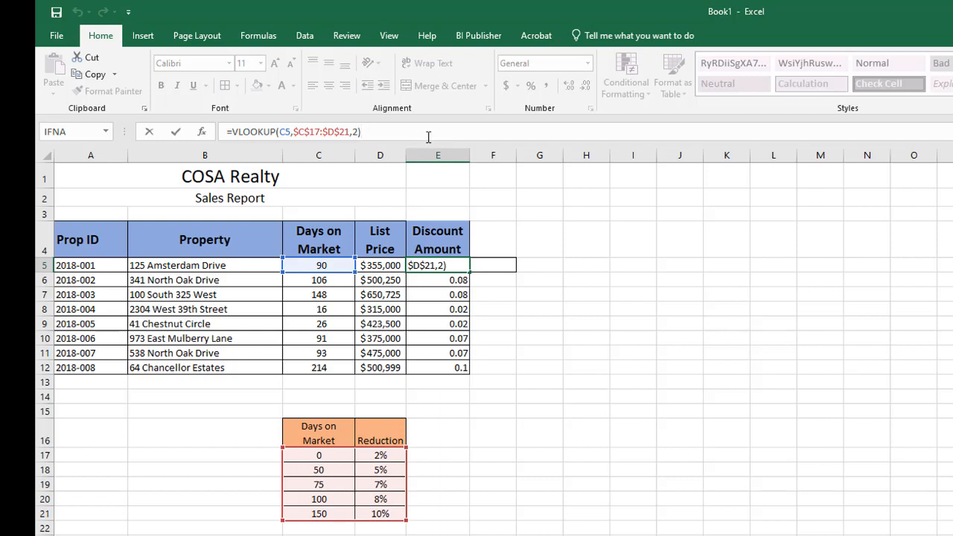
text(*)
click(381, 266)
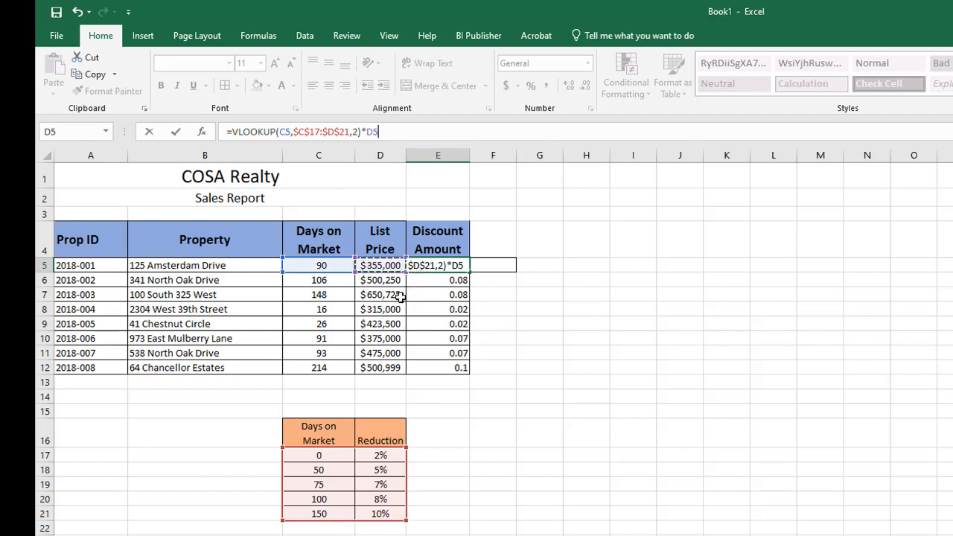
click(176, 133)
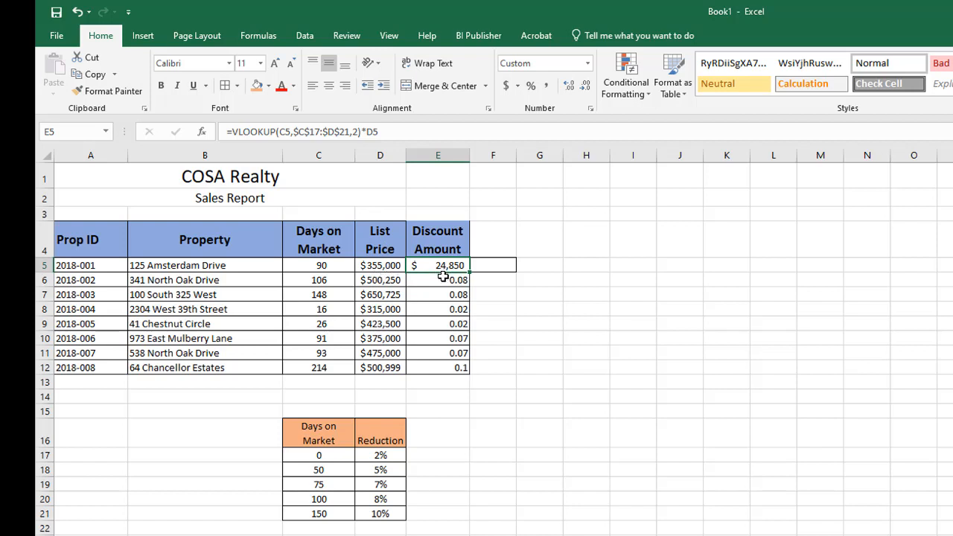
click(782, 318)
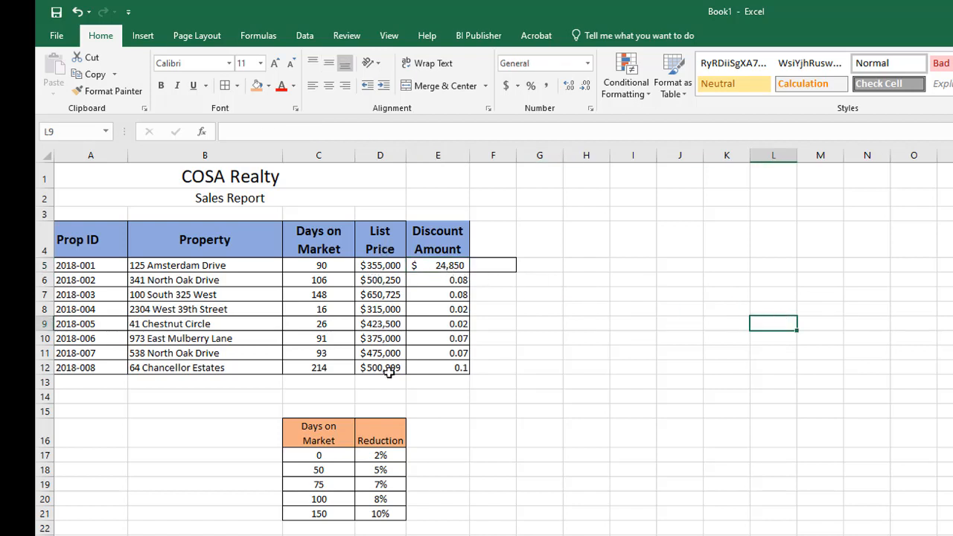
Copy the extended discount formula from E5 down through E12.
click(448, 267)
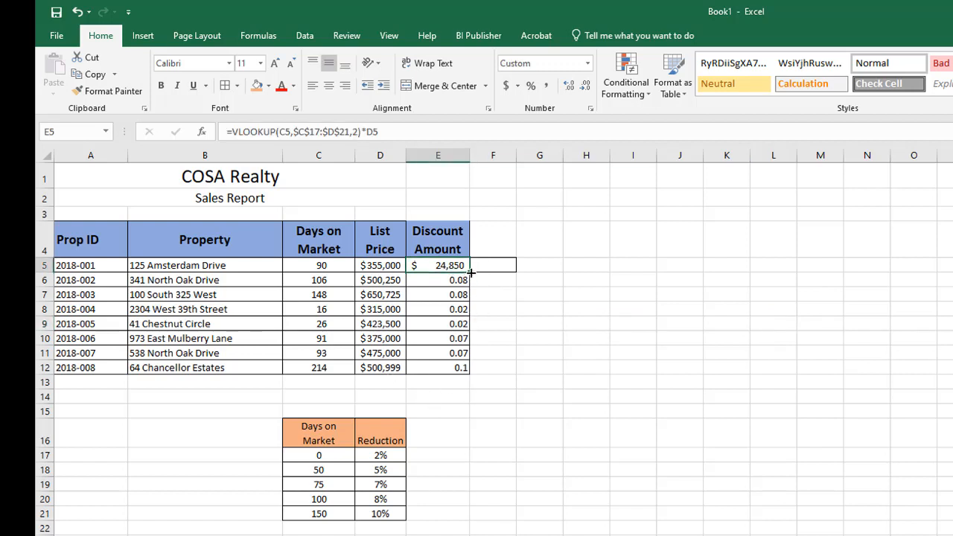
drag(471, 273, 466, 378)
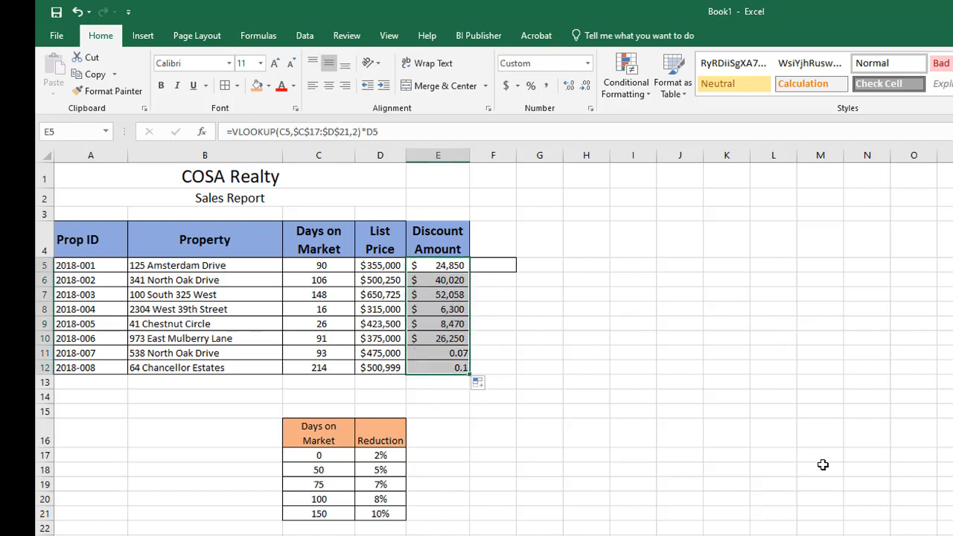
click(823, 467)
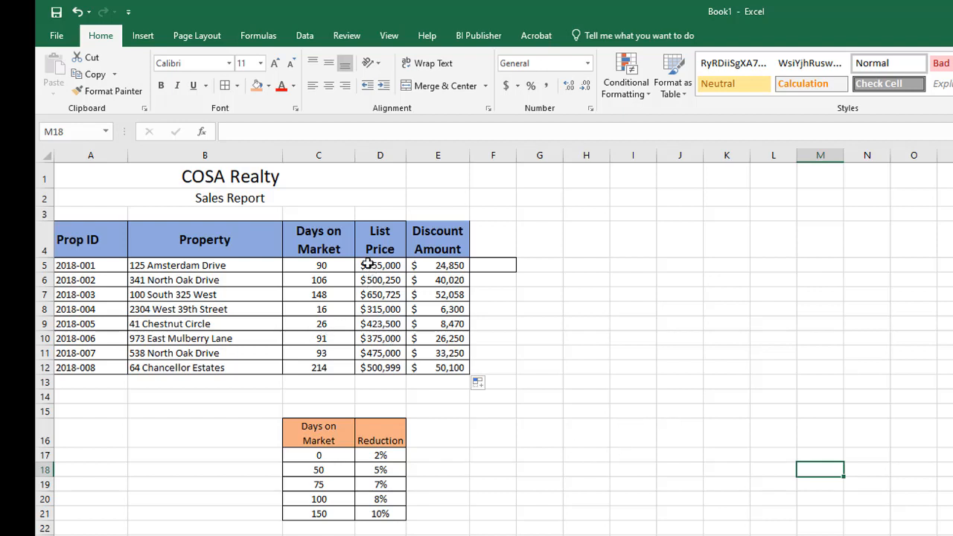
Review the Quick Analysis formatting and chart options for D5:E12, and add Sum totals below both columns in row 13.
drag(368, 264, 451, 368)
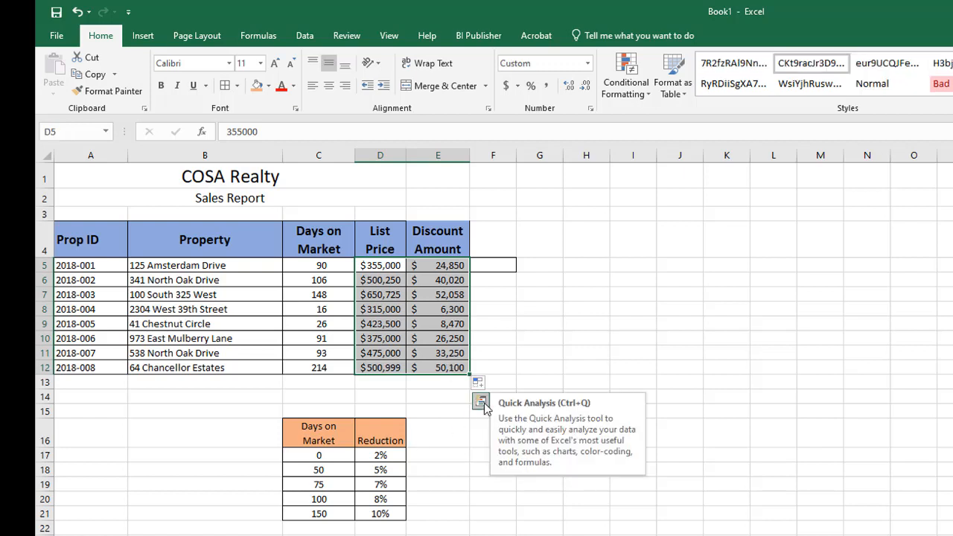
click(481, 403)
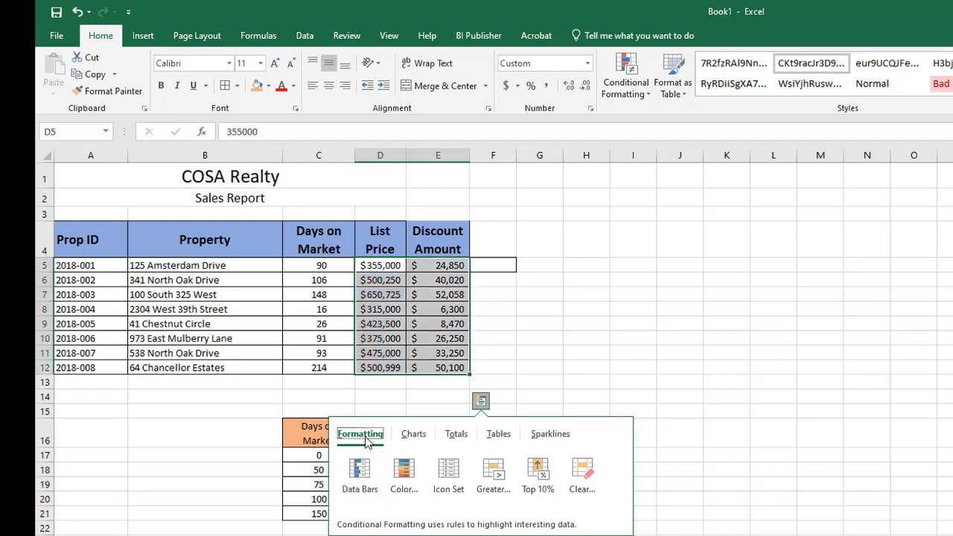
click(414, 435)
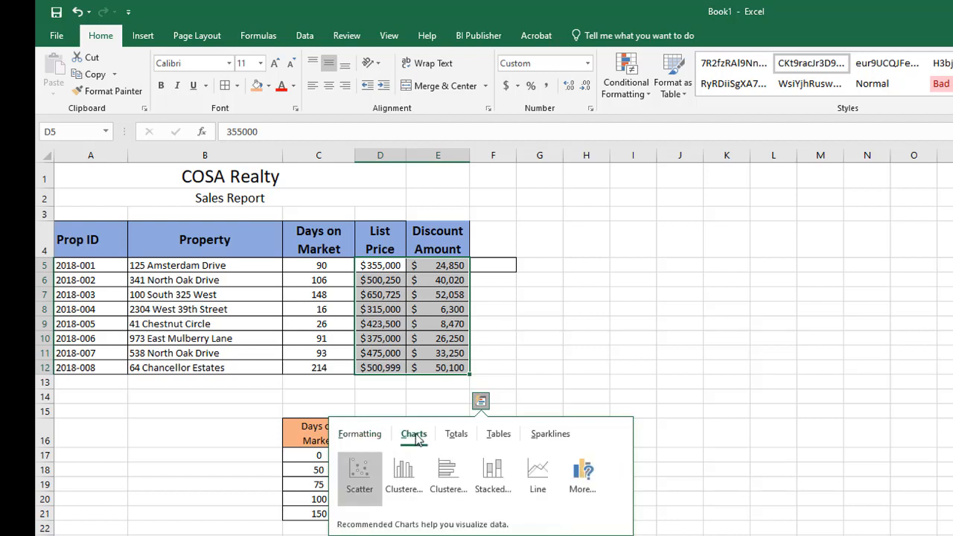
click(354, 438)
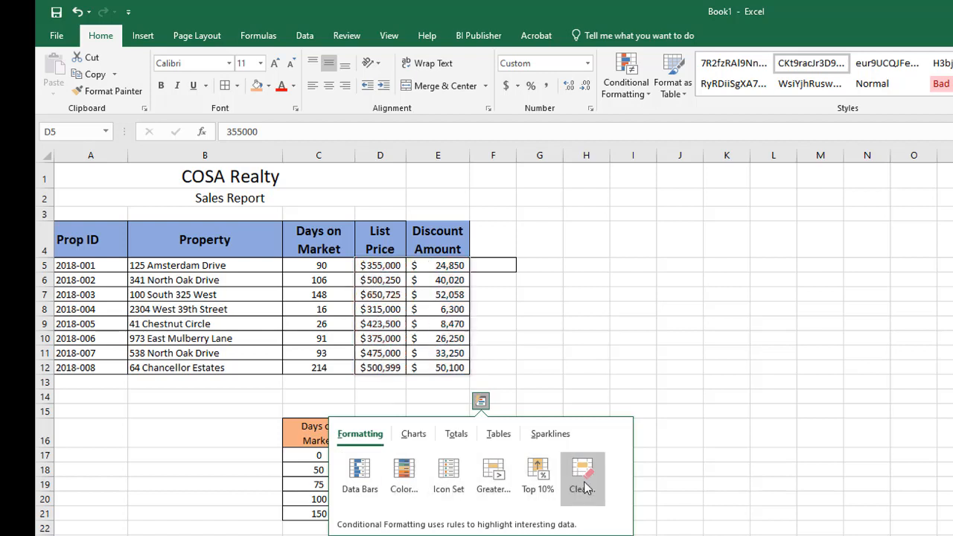
click(414, 435)
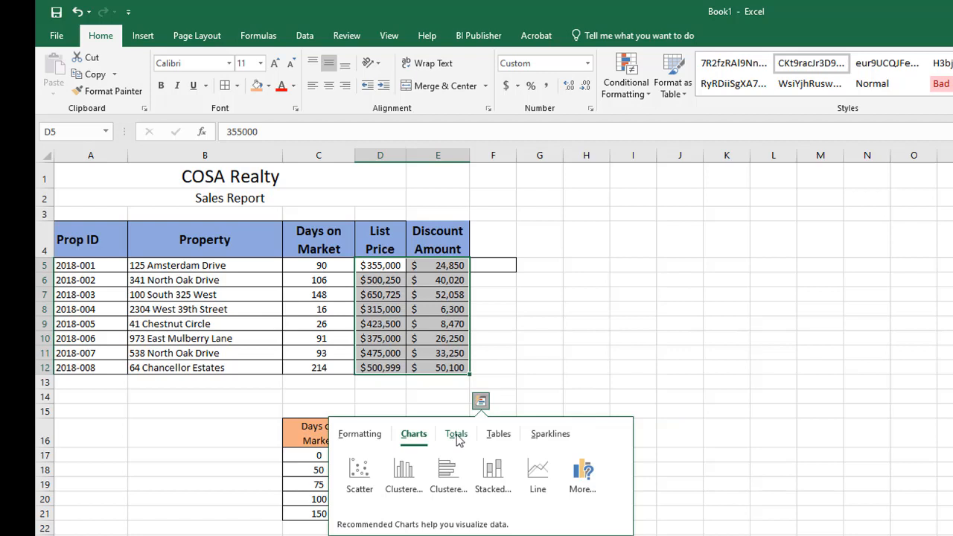
click(459, 440)
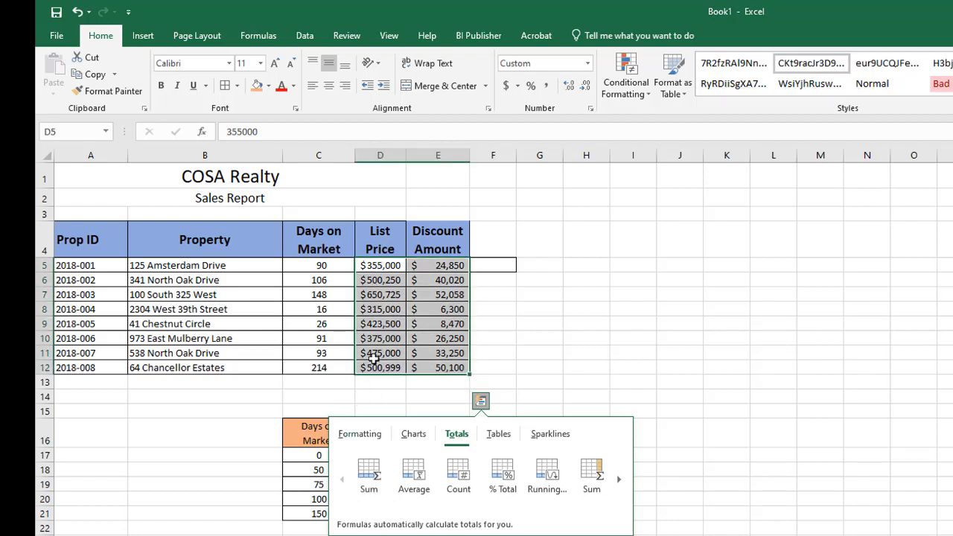
click(373, 476)
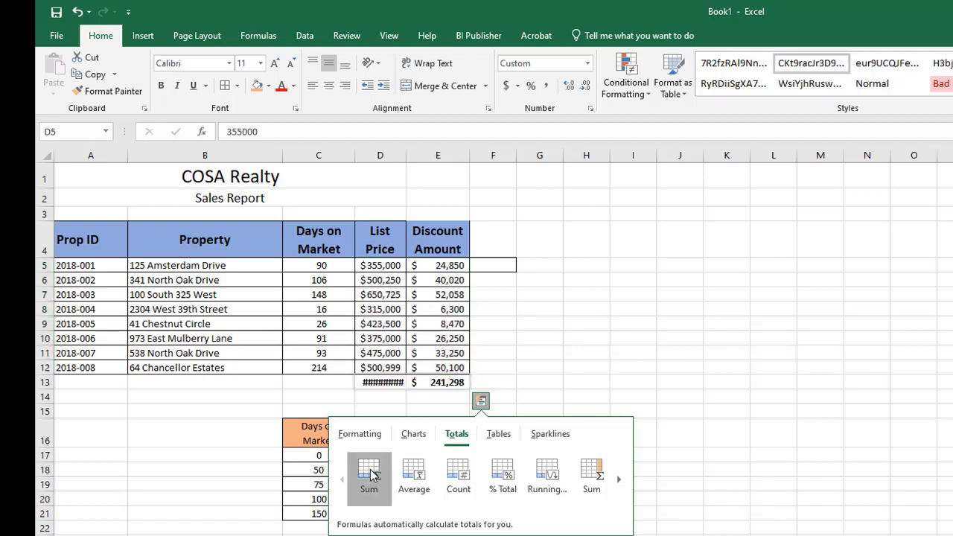
click(693, 361)
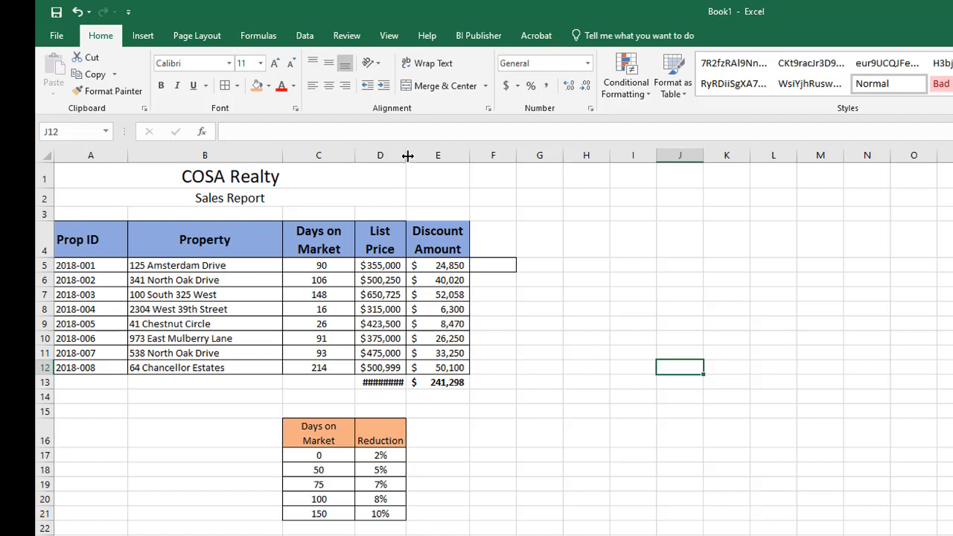
Widen column D so the List Price total fits, and inspect the total formulas in D13 and E13.
drag(408, 156, 439, 155)
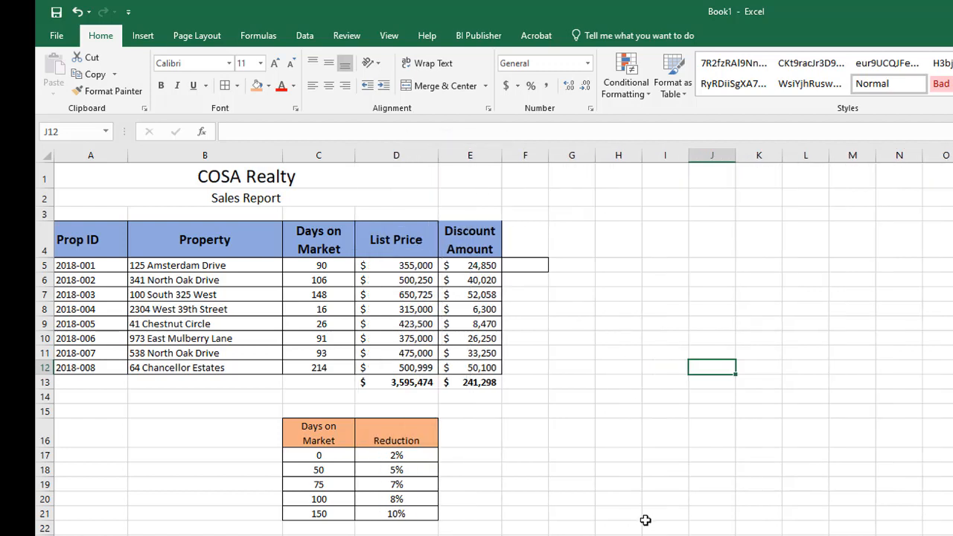
click(406, 383)
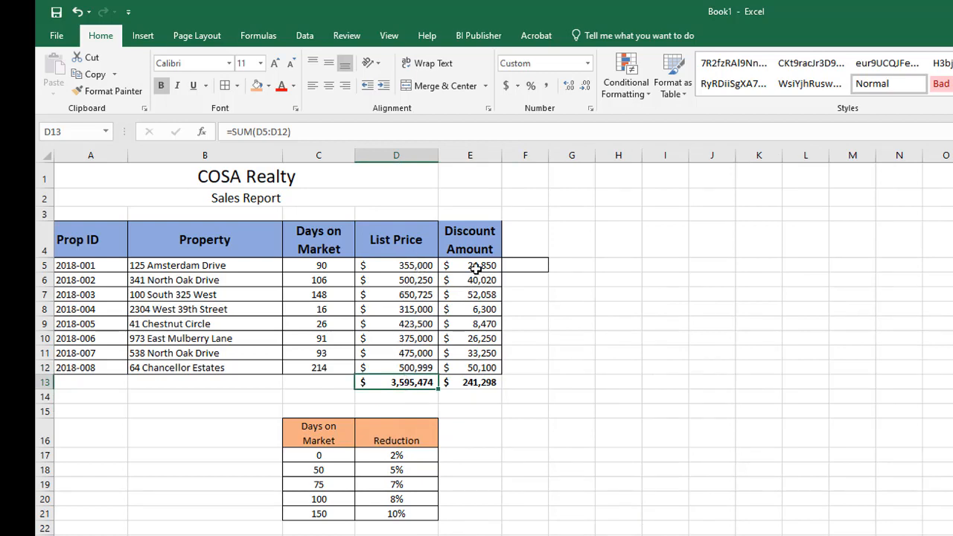
click(479, 382)
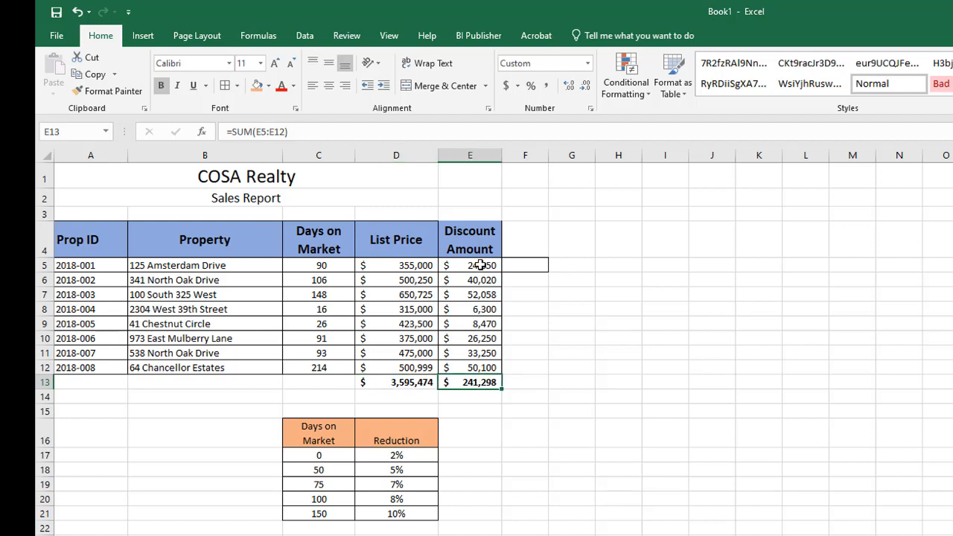
click(712, 434)
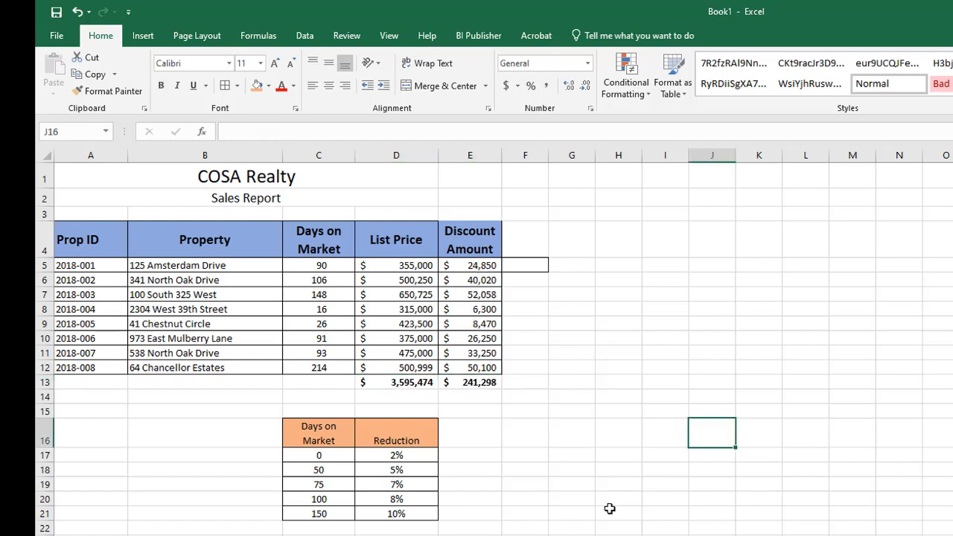